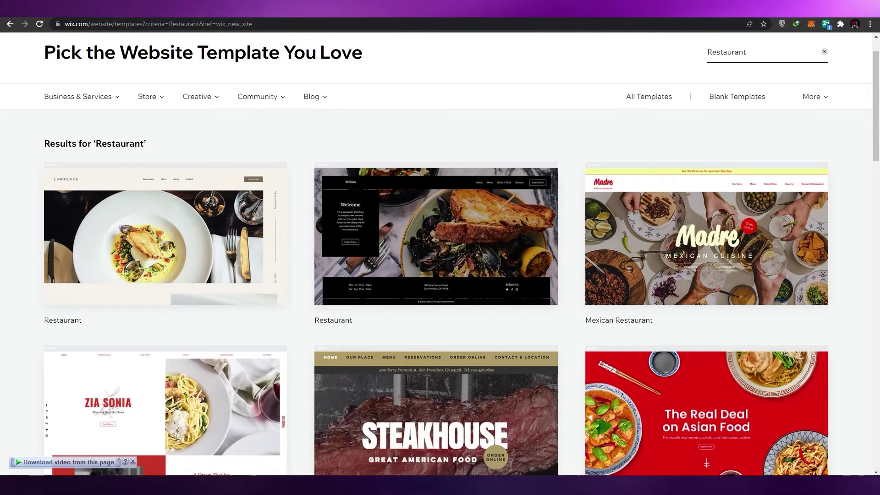
Step: Browse the restaurant website templates and open the Japanese Restaurant template for editing
scroll(303, 165, down, 5)
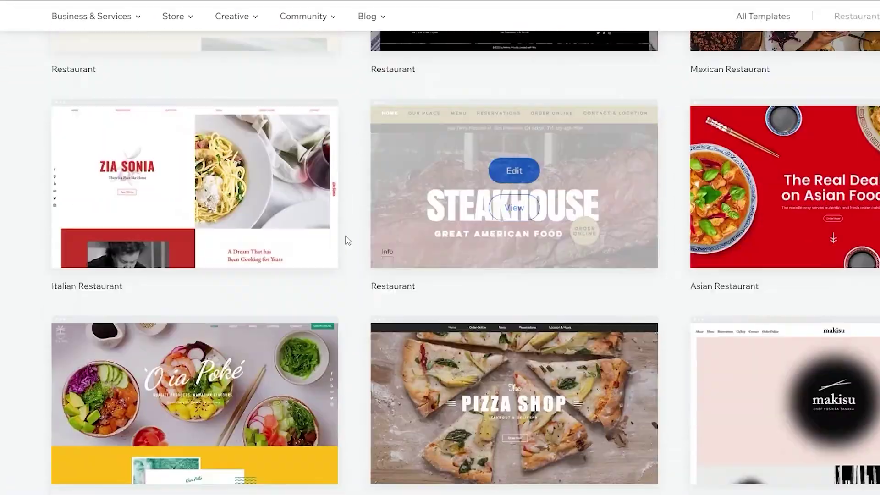
scroll(312, 266, up, 6)
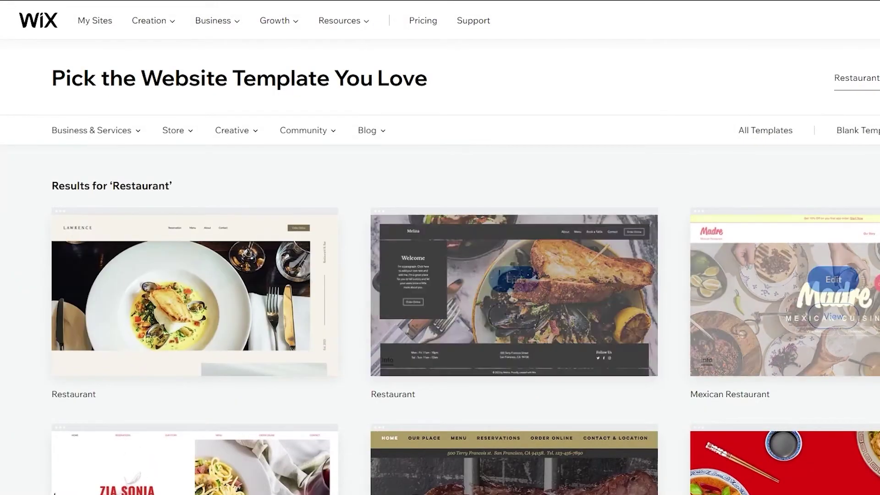
scroll(367, 139, down, 12)
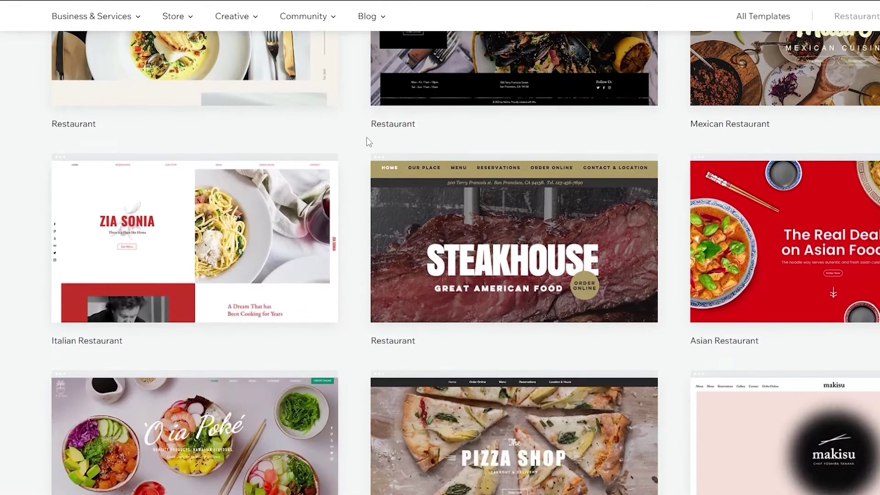
scroll(438, 209, down, 3)
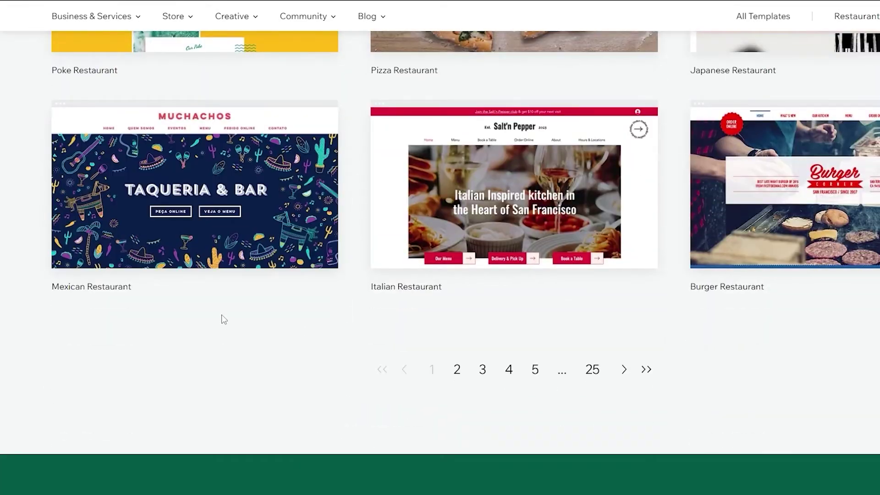
scroll(298, 302, up, 7)
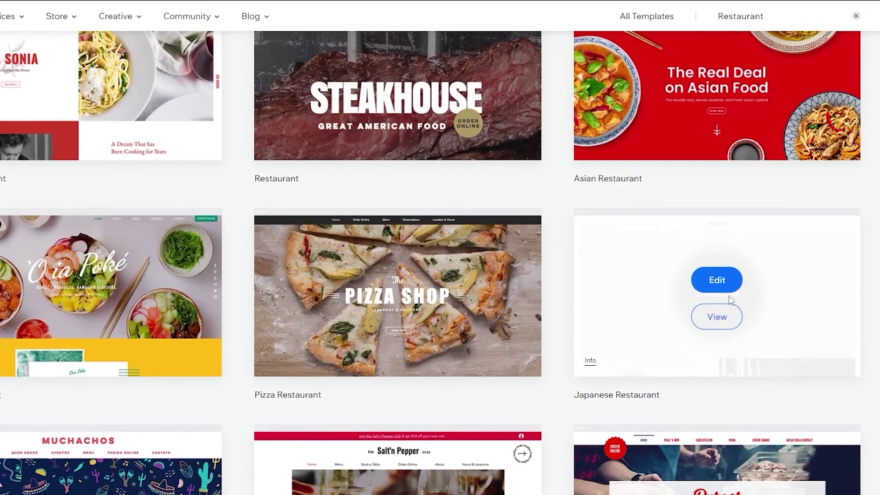
click(731, 285)
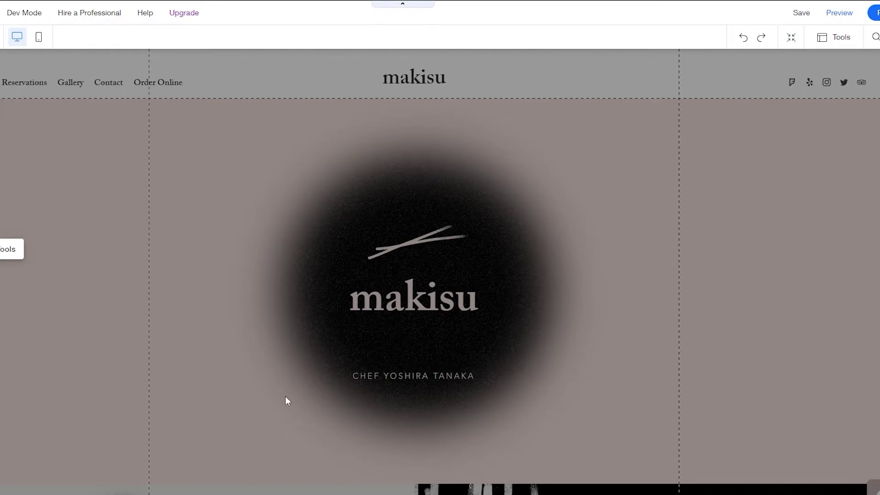
Step: Look through the template's home page, including its reservations, gallery and contact sections
scroll(315, 369, down, 15)
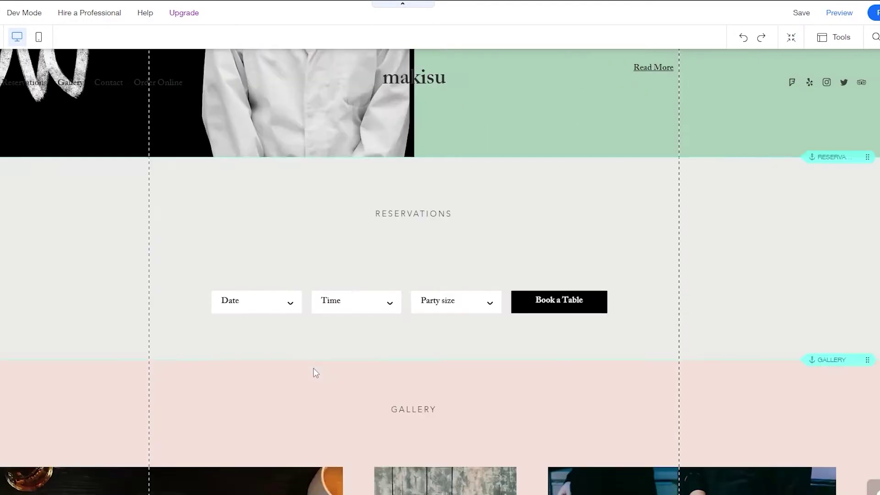
scroll(315, 371, down, 15)
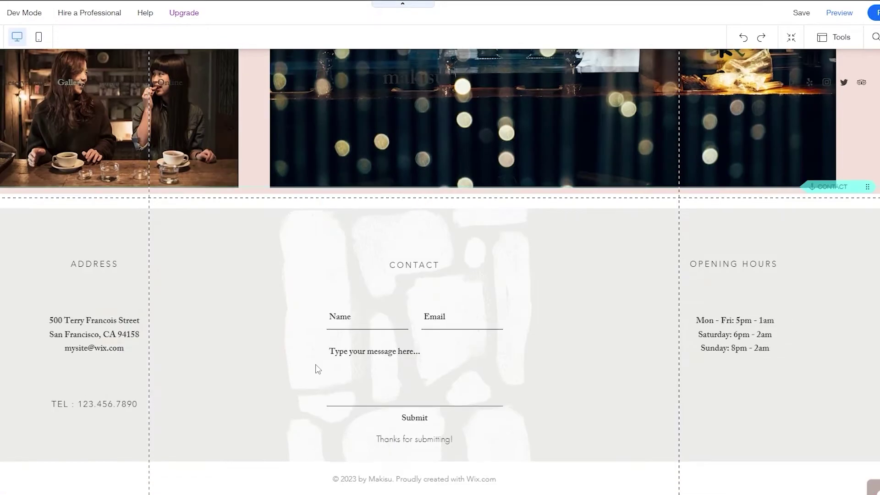
scroll(351, 281, up, 2)
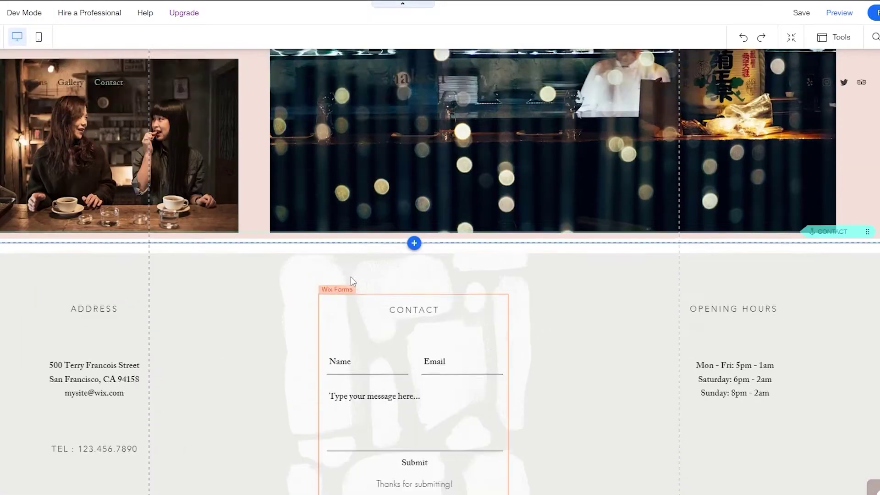
scroll(350, 277, up, 8)
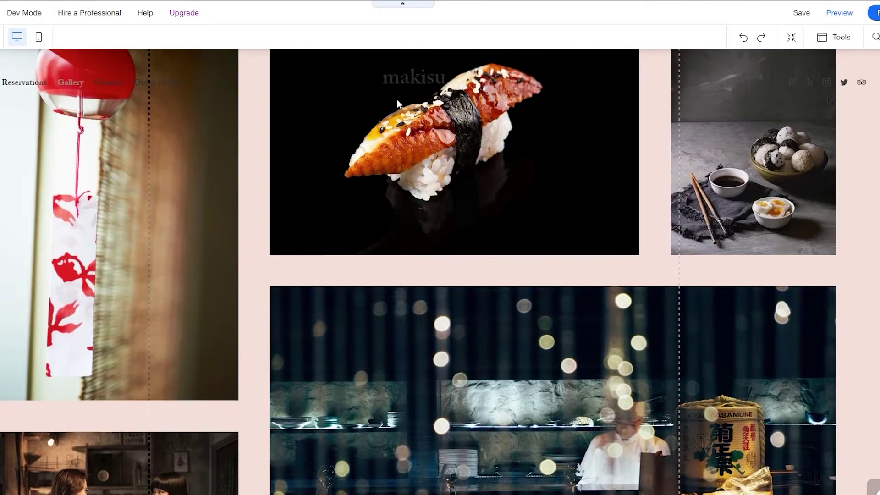
scroll(397, 99, down, 3)
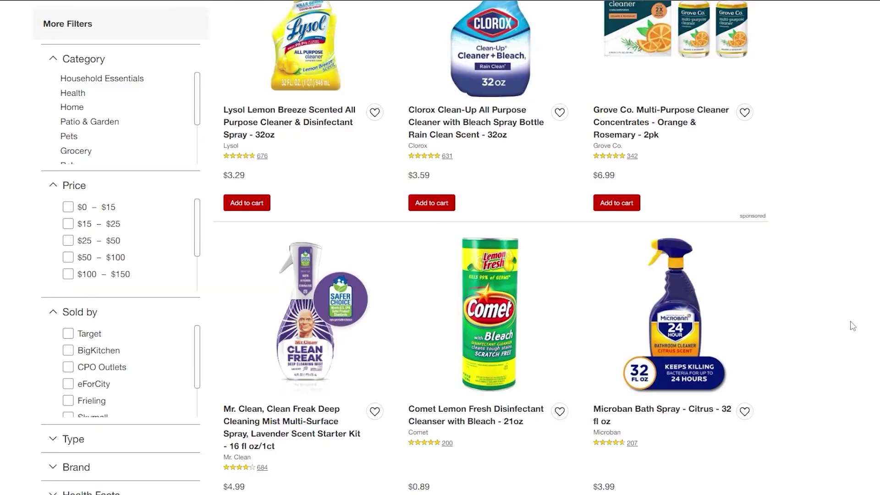
Step: Examine the product listings and filters in Target's search results for "cleaners"
scroll(853, 326, down, 9)
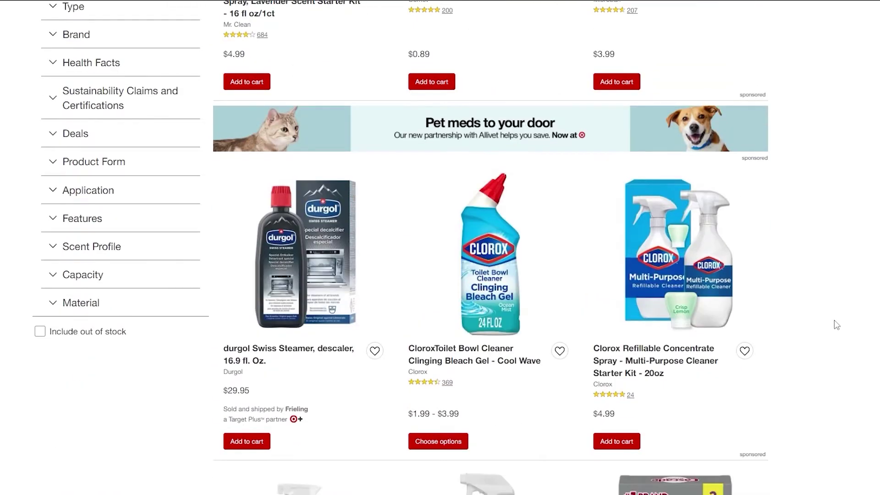
scroll(835, 323, down, 6)
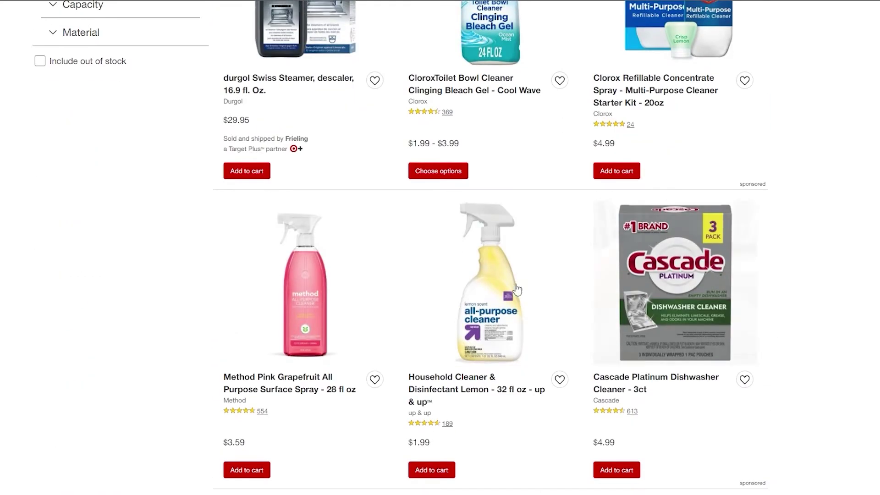
scroll(543, 368, down, 4)
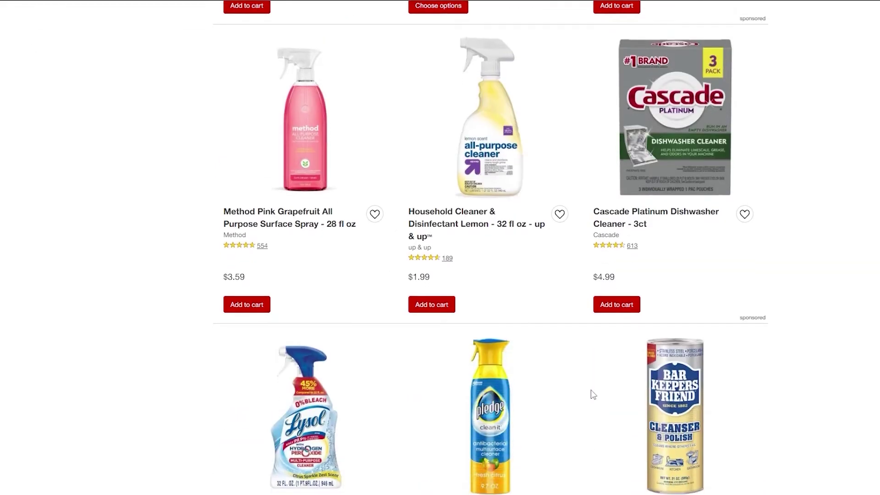
scroll(591, 394, down, 2)
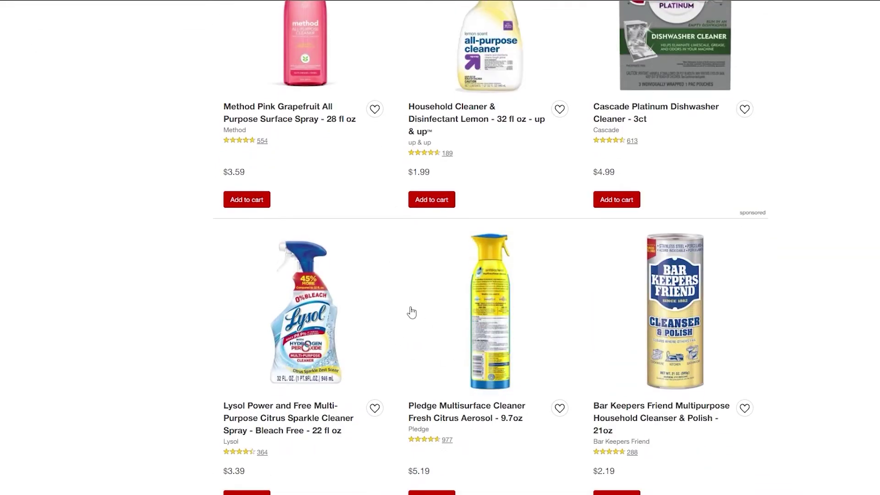
scroll(412, 312, down, 1)
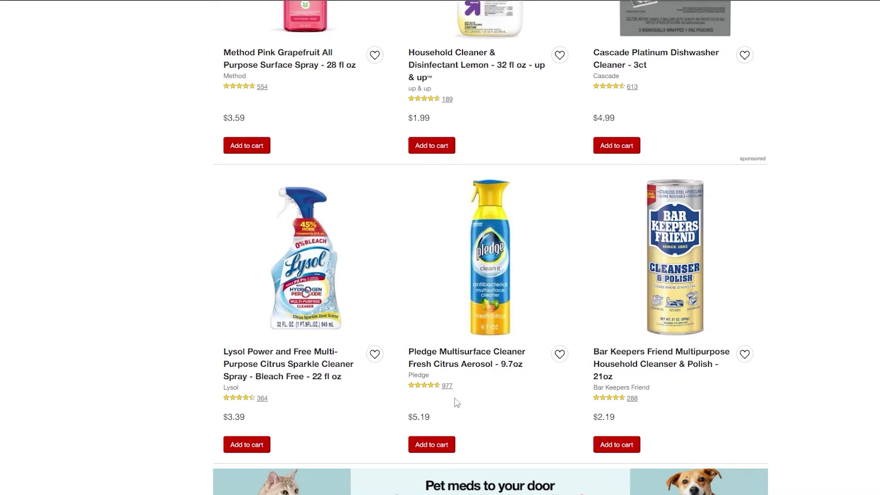
scroll(485, 384, up, 15)
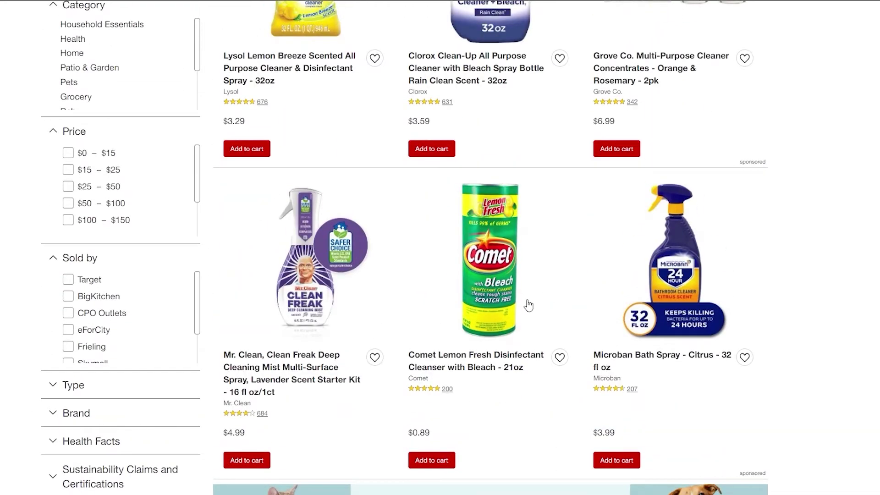
scroll(529, 305, up, 5)
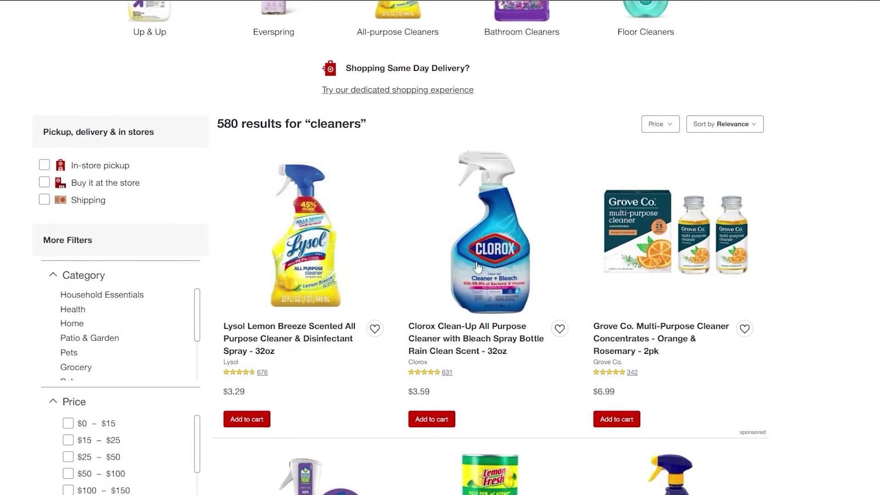
scroll(477, 266, up, 3)
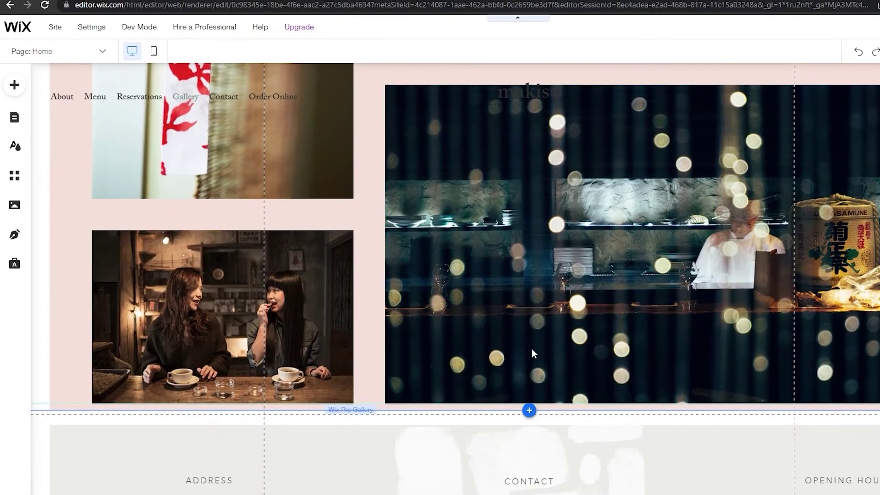
Step: Return to the Wix editor and delete the contact form in the home page footer
scroll(532, 353, down, 5)
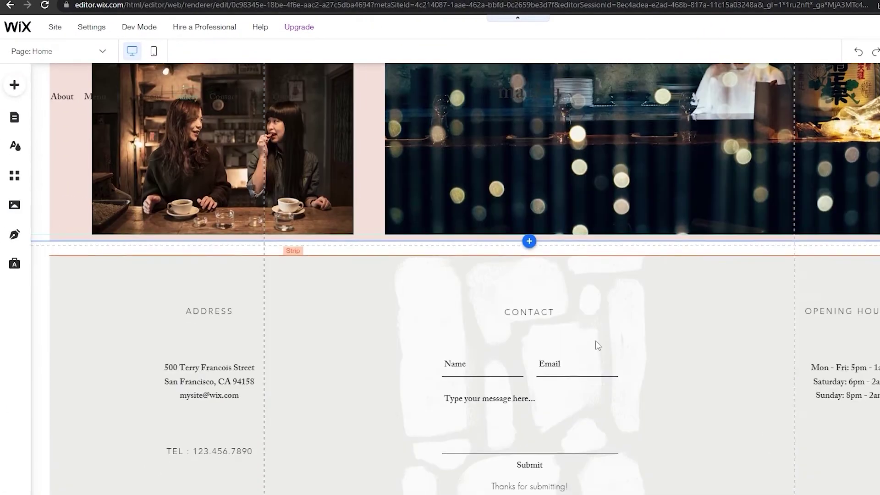
click(509, 337)
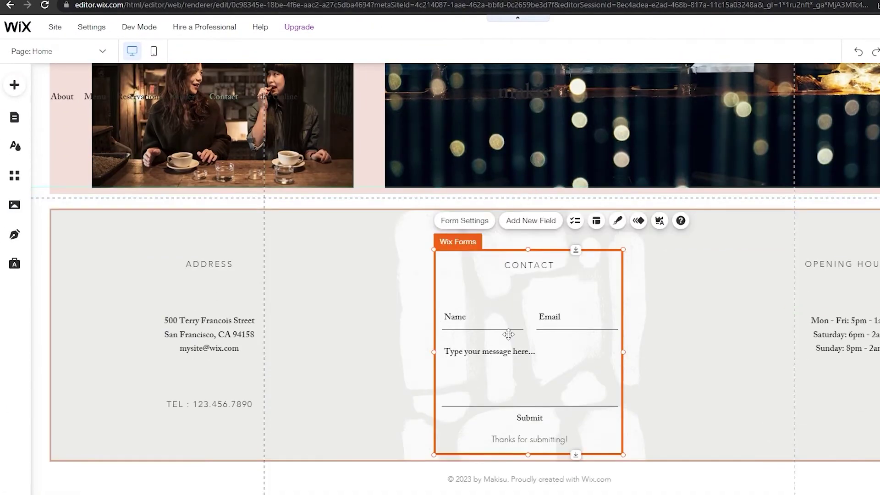
key(Delete)
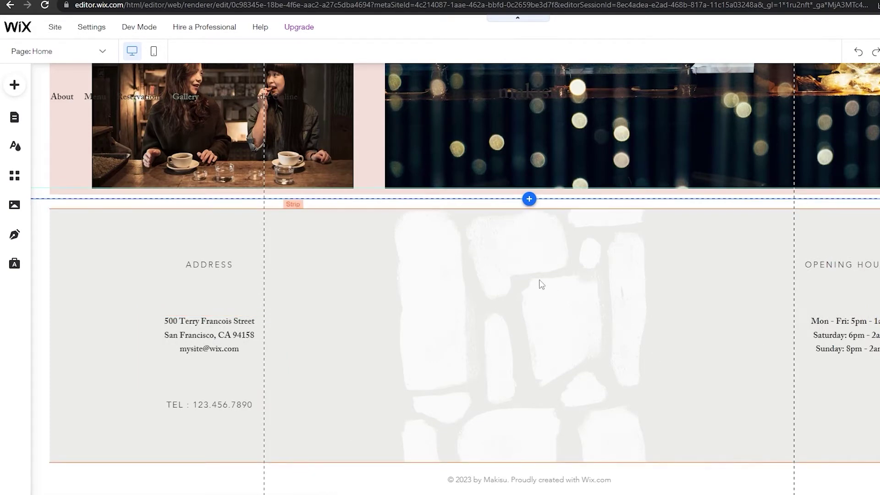
Step: Add the Content Manager to the site
click(14, 90)
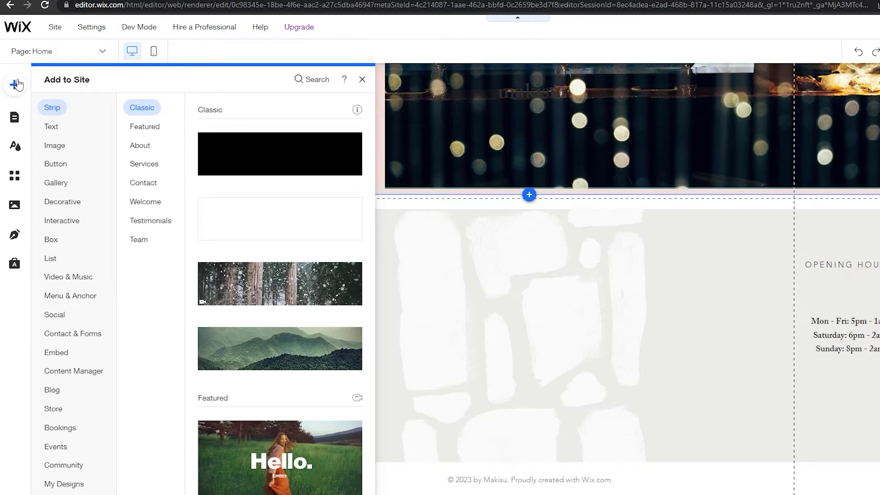
click(79, 375)
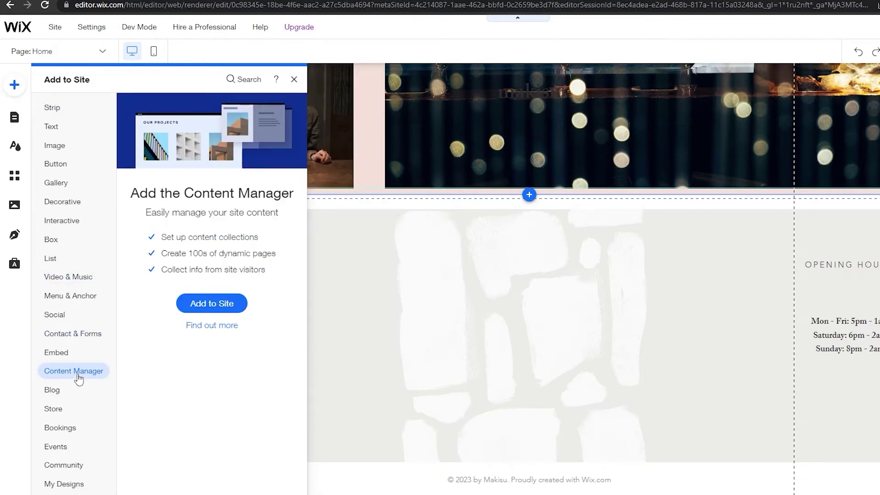
click(212, 304)
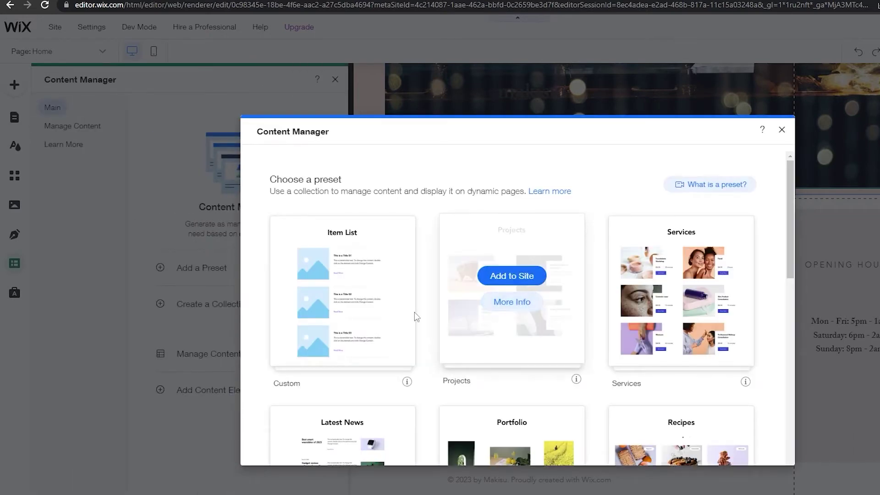
Step: Review the available content presets and open the custom Item List preset for customization
scroll(421, 332, down, 3)
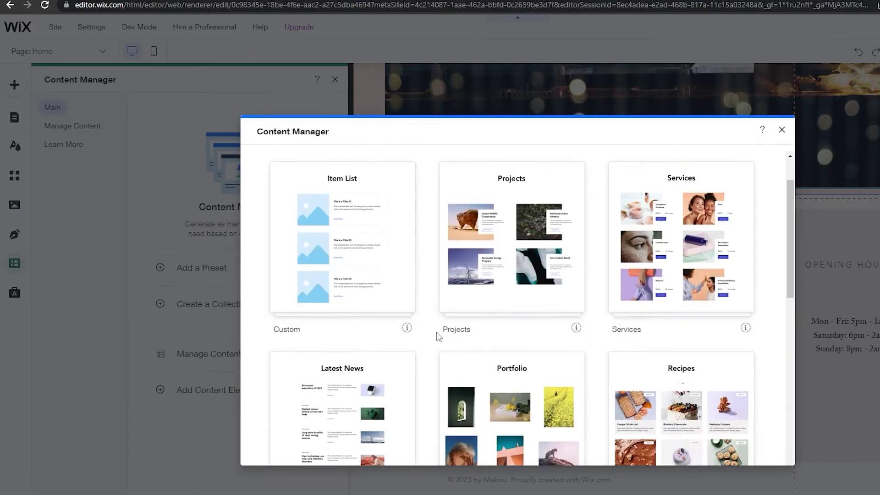
scroll(435, 338, up, 3)
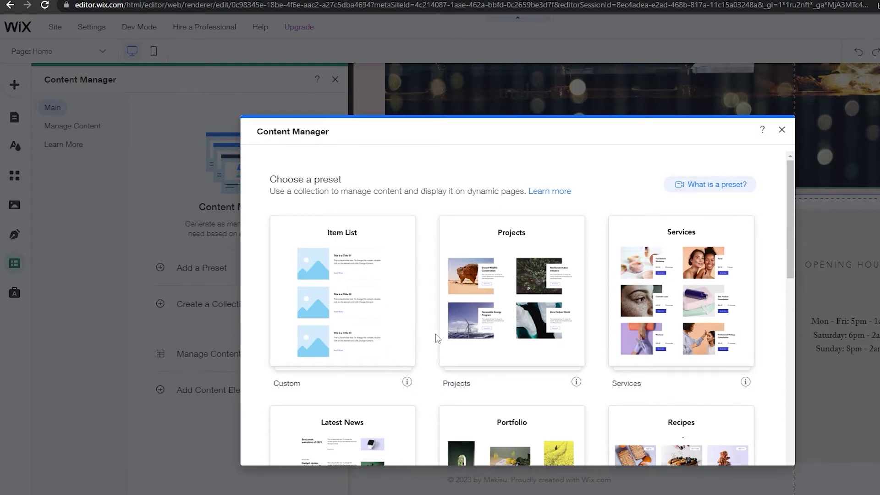
scroll(438, 338, down, 9)
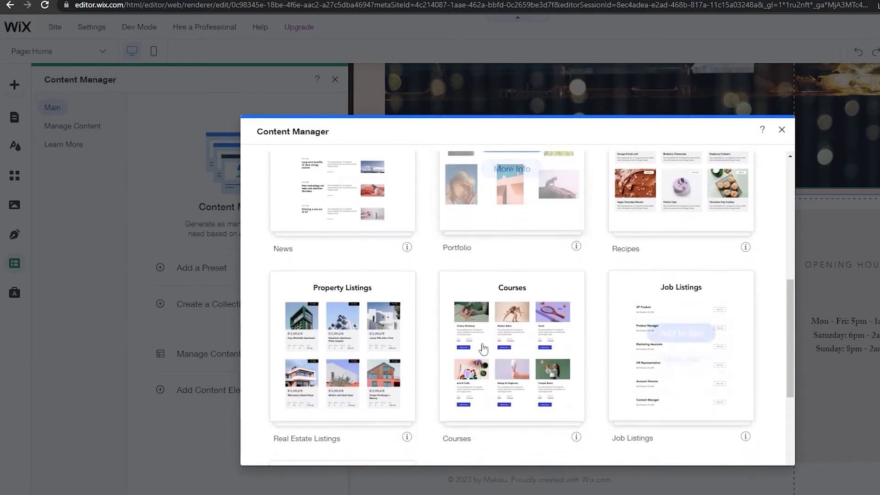
scroll(484, 349, down, 4)
scroll(615, 361, up, 10)
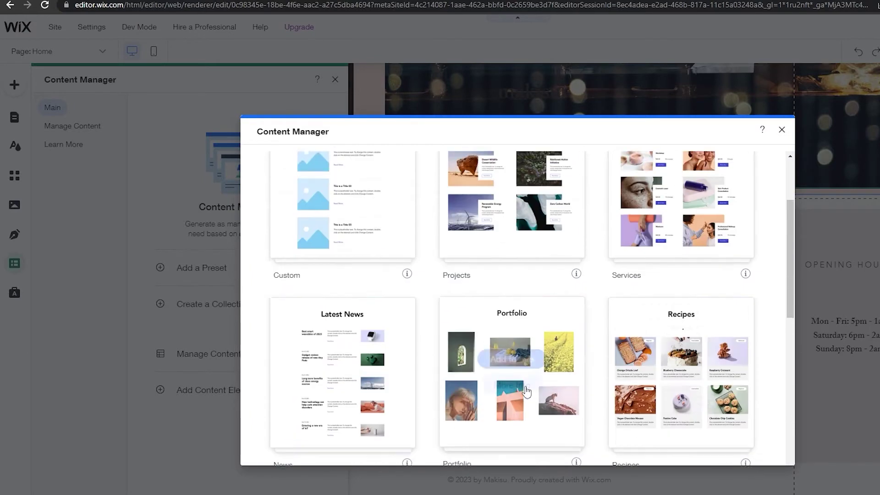
scroll(527, 392, up, 2)
mouse_move(349, 309)
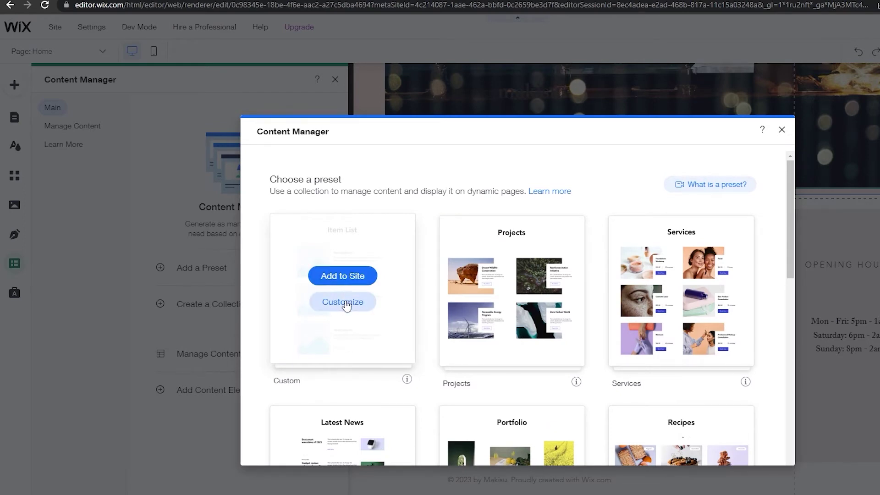
click(347, 306)
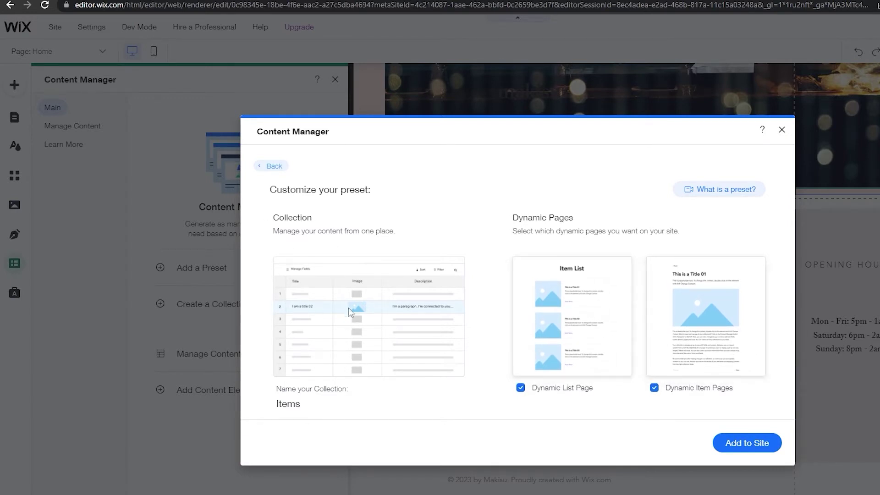
Step: Name the preset's collection "applicants", add the preset to the site, and dismiss the site pages list
click(721, 200)
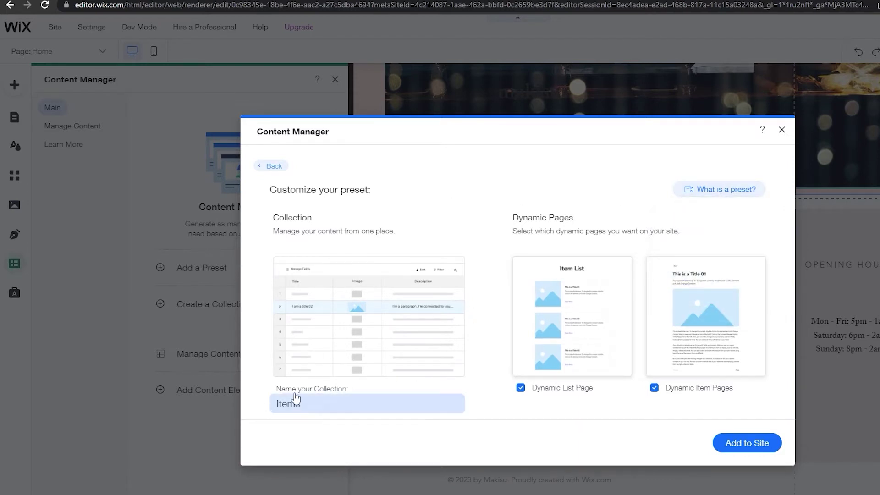
click(320, 408)
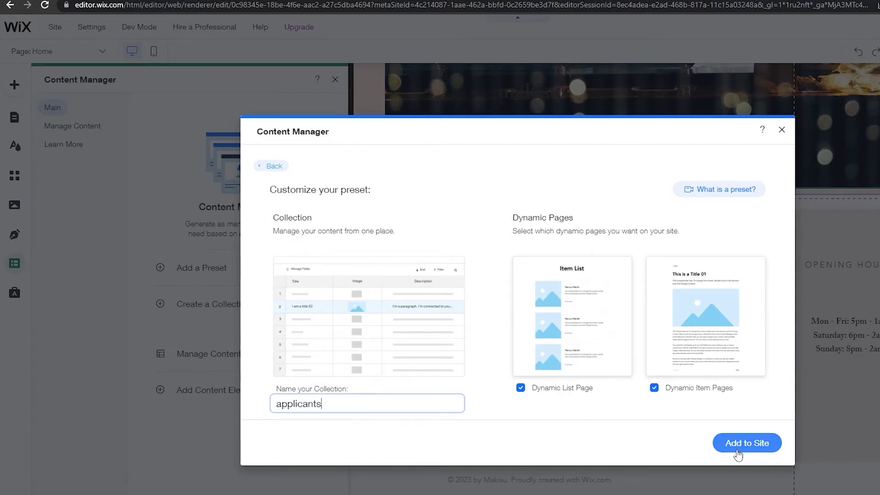
click(307, 189)
click(748, 443)
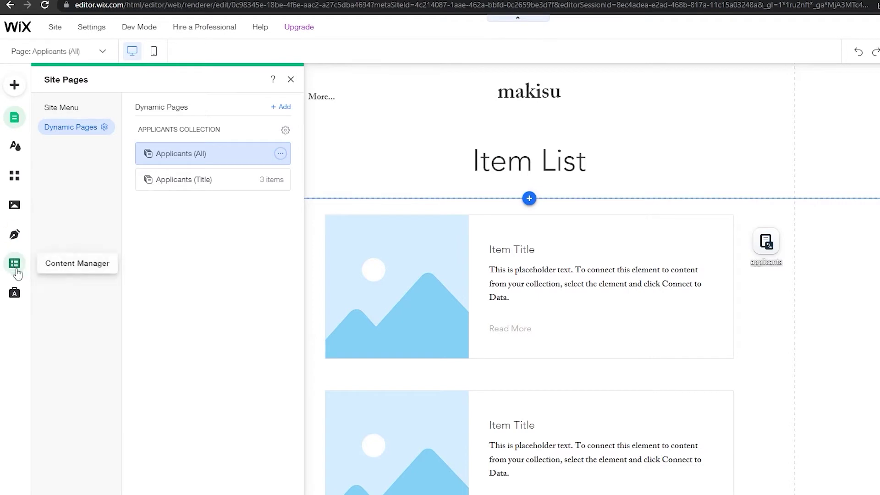
click(866, 307)
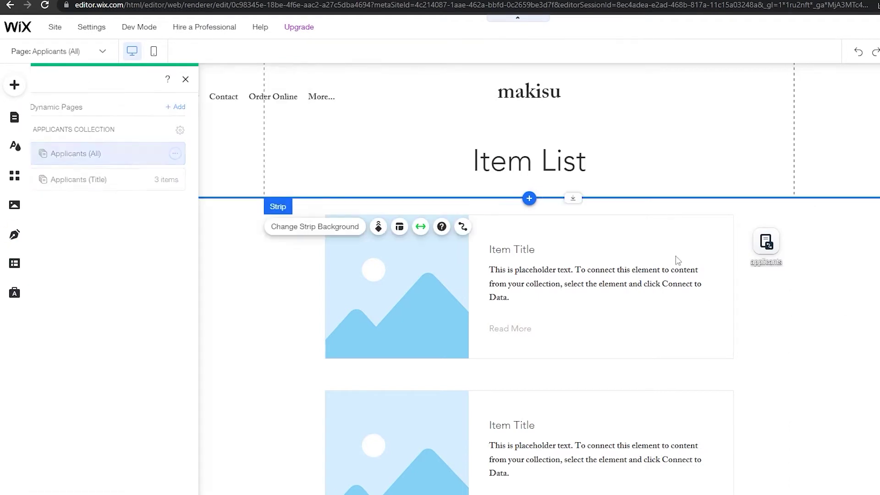
Step: Compare the Applicants (Title) and Applicants (All) dynamic pages and review their entries in the site pages list
click(94, 55)
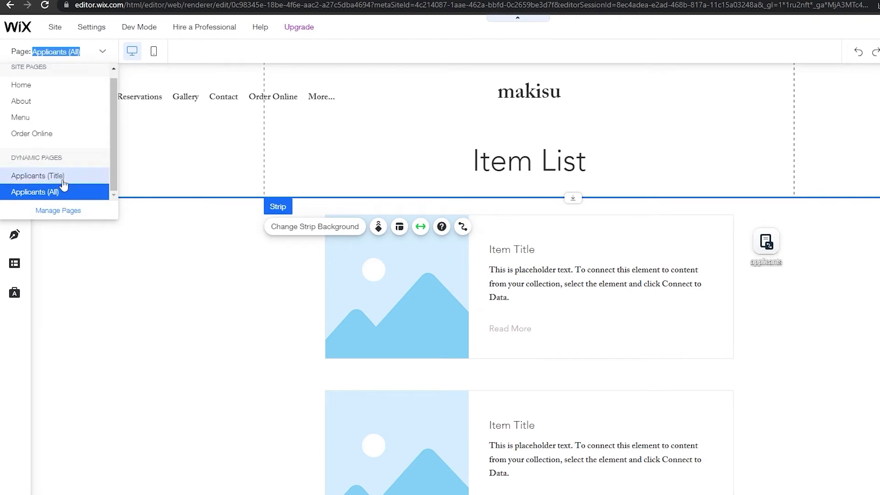
click(55, 186)
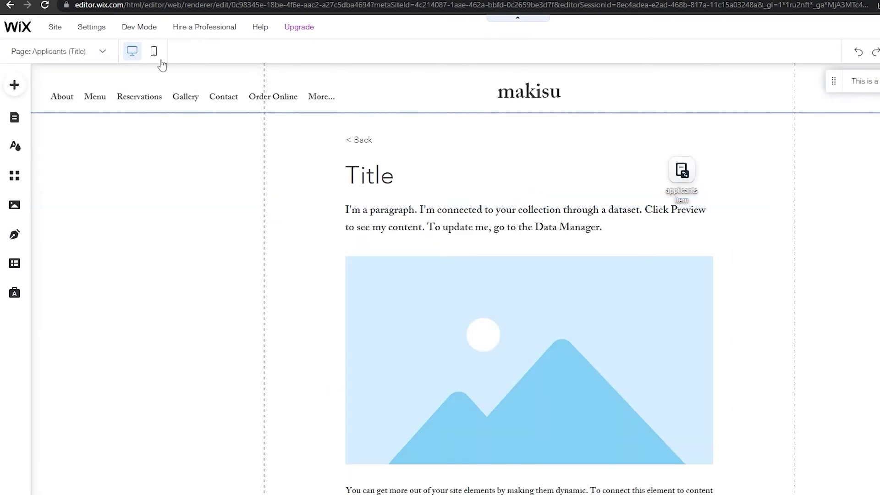
click(102, 51)
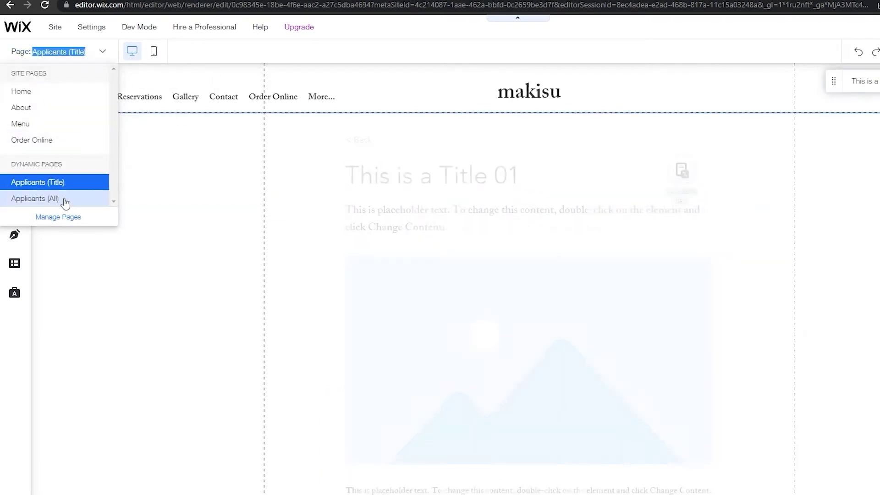
click(65, 199)
click(102, 51)
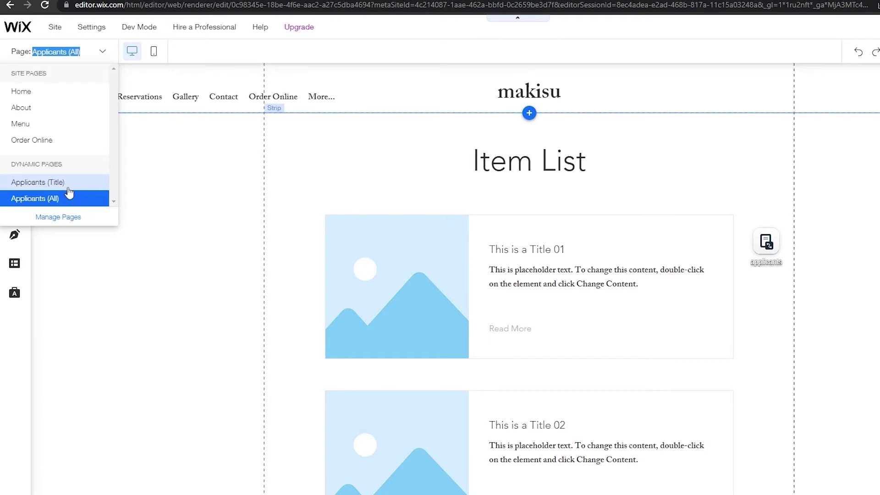
click(70, 218)
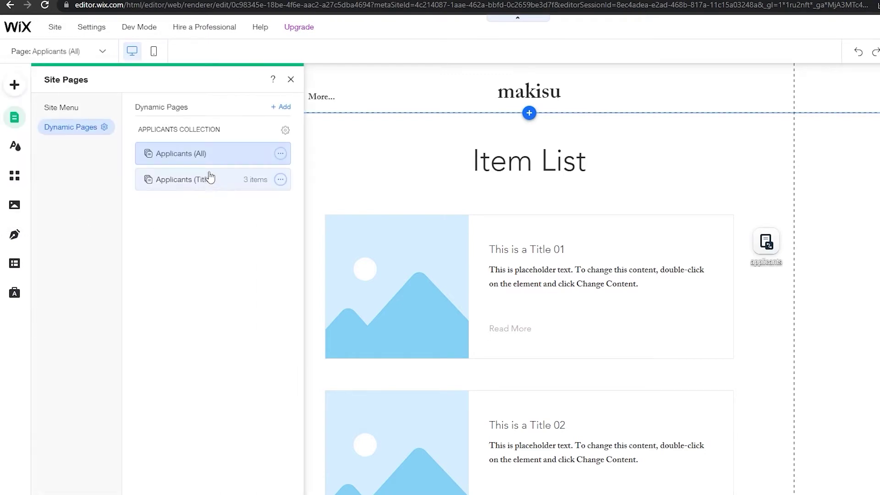
click(280, 180)
click(323, 284)
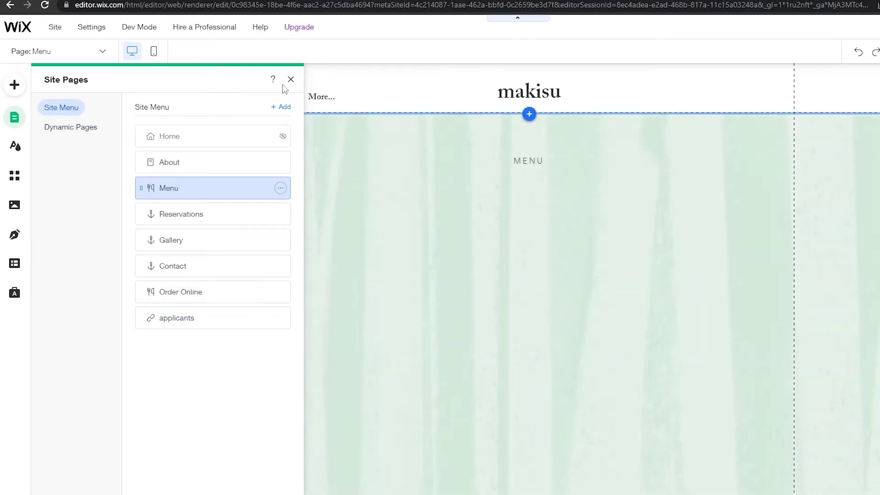
click(290, 80)
Step: Look over the placeholder items on the Applicants (All) page and shift the applicants dataset icon slightly away from them
scroll(285, 255, down, 4)
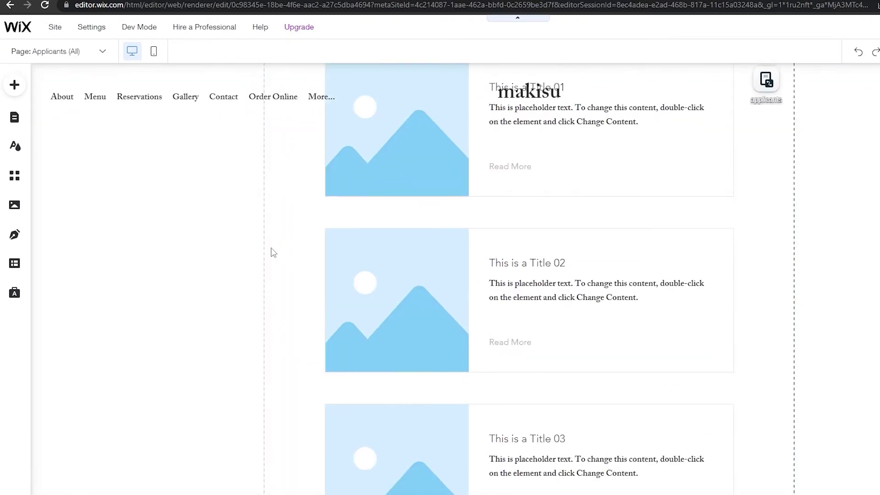
scroll(315, 294, down, 3)
scroll(331, 317, down, 5)
scroll(356, 325, up, 10)
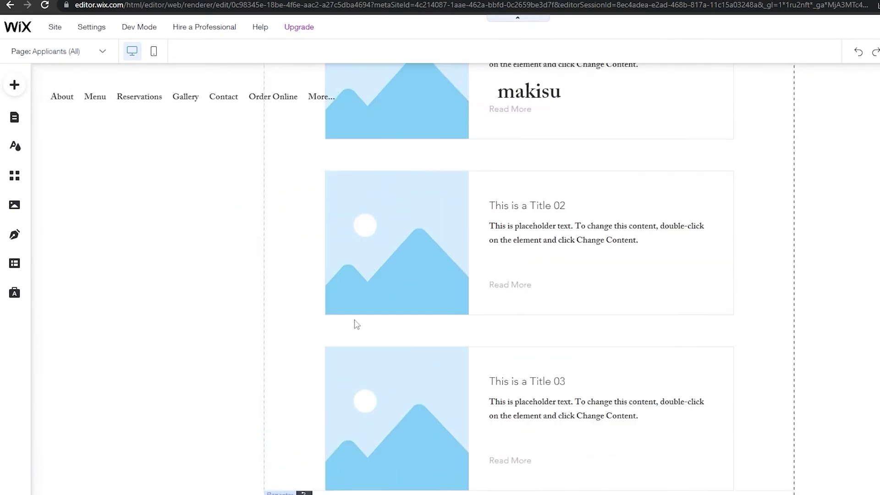
scroll(568, 426, down, 3)
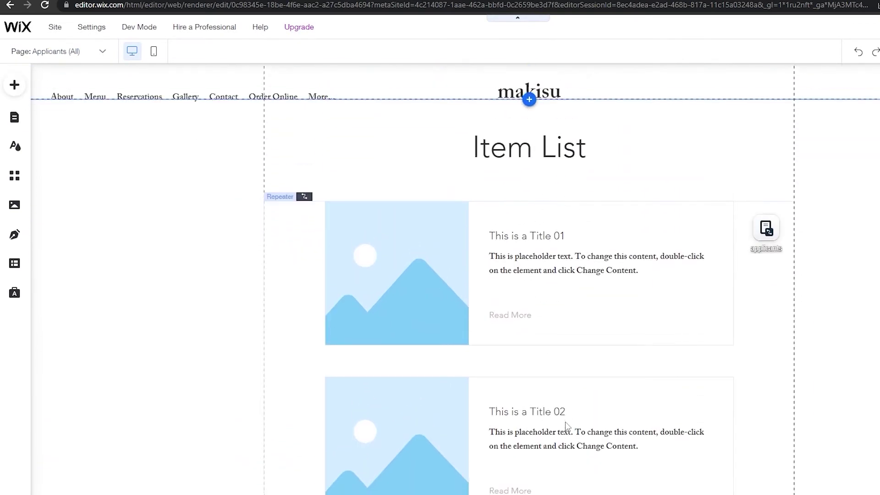
scroll(567, 416, up, 1)
mouse_move(778, 194)
mouse_down()
mouse_move(770, 163)
mouse_move(785, 183)
mouse_up()
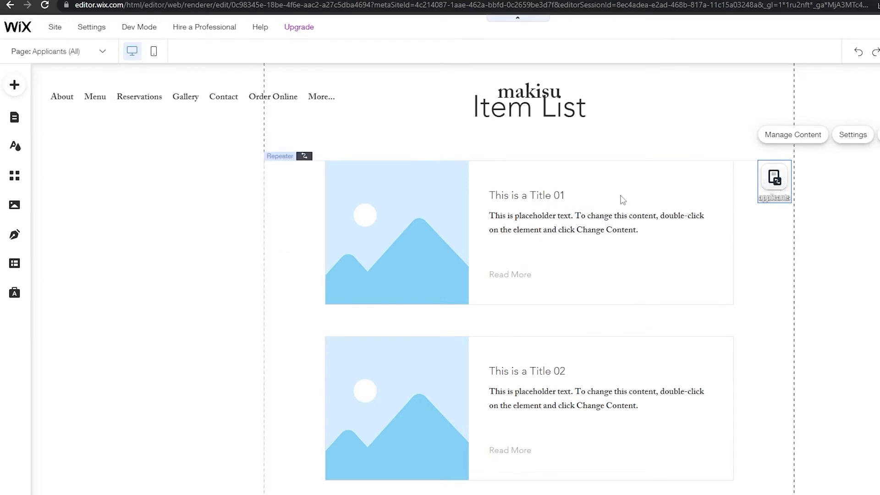
Step: Change the "Item List" heading on the Applicants (All) page to "Apply Now"
click(730, 216)
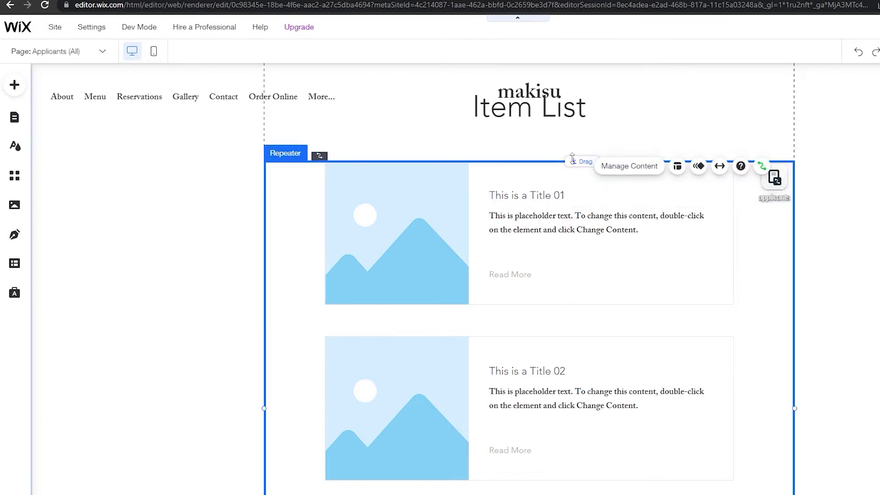
click(573, 158)
double_click(574, 170)
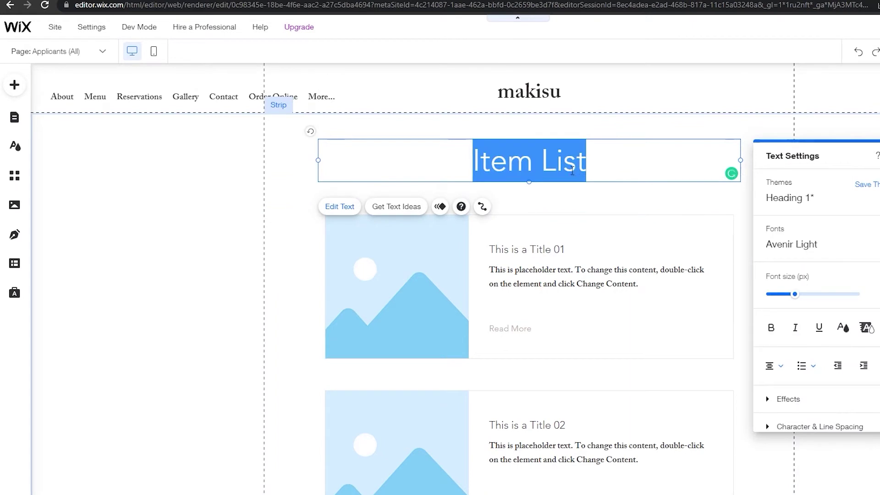
text(Apply)
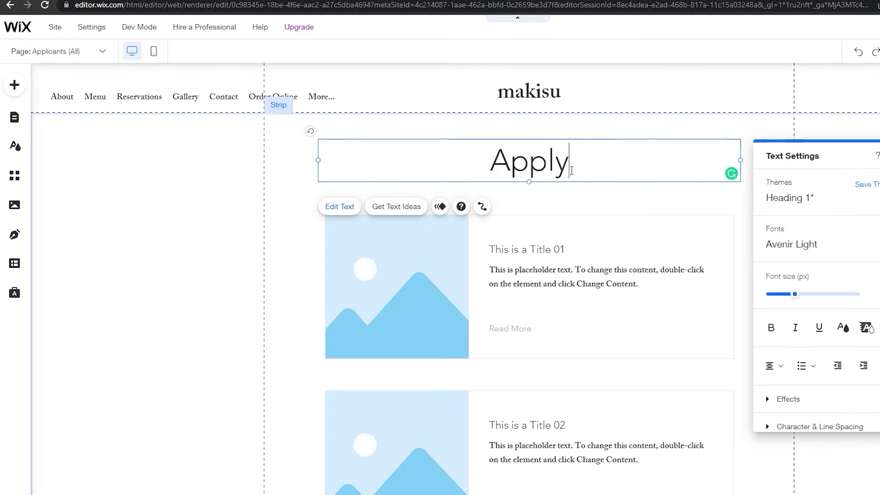
text( Now)
click(507, 338)
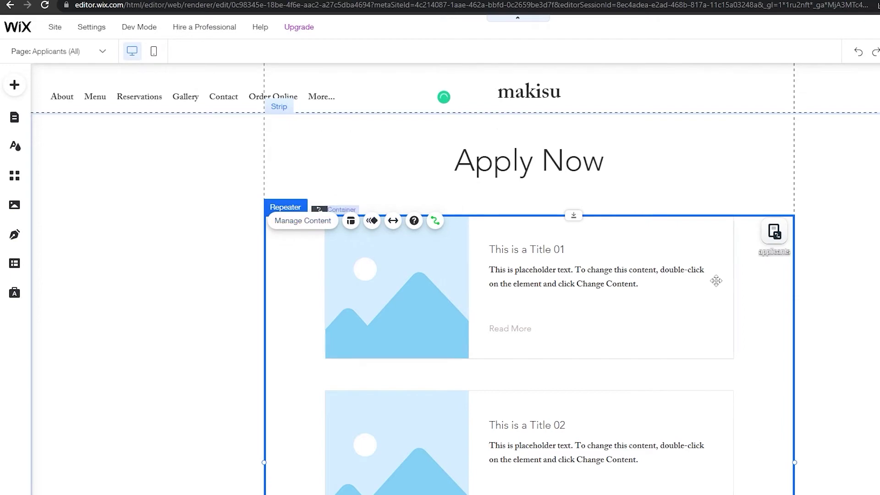
Step: Check the repeater's data connection settings and examine its placeholder items down to the last one
click(773, 196)
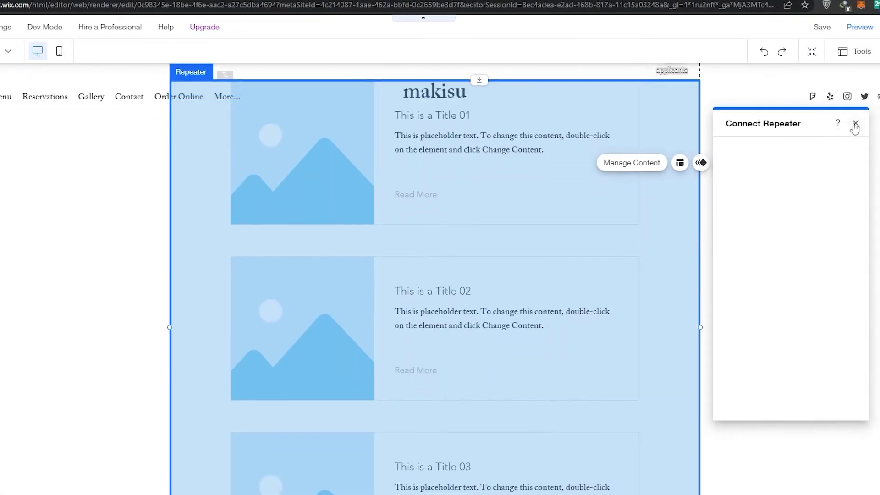
click(622, 223)
scroll(542, 422, down, 5)
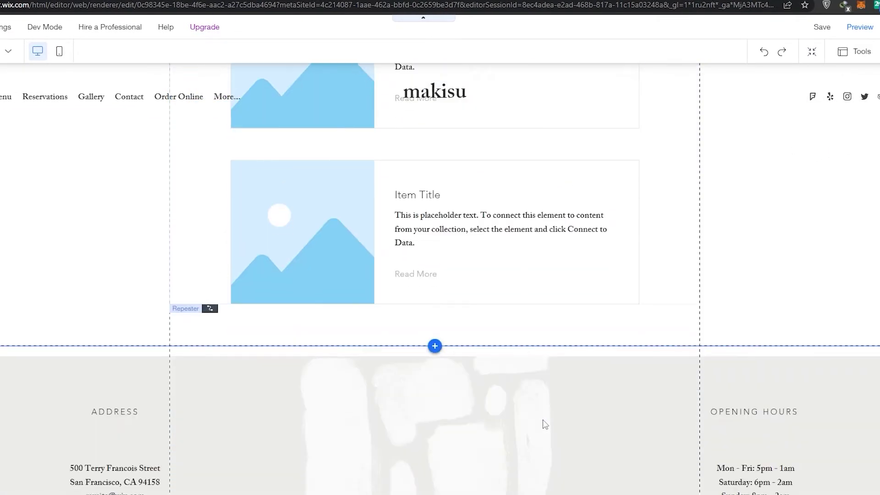
click(415, 301)
scroll(418, 321, up, 3)
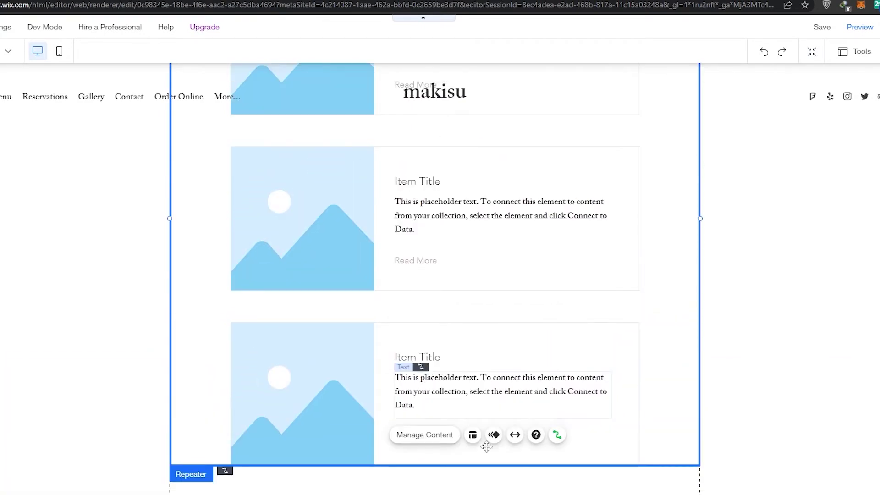
scroll(431, 367, down, 2)
click(381, 249)
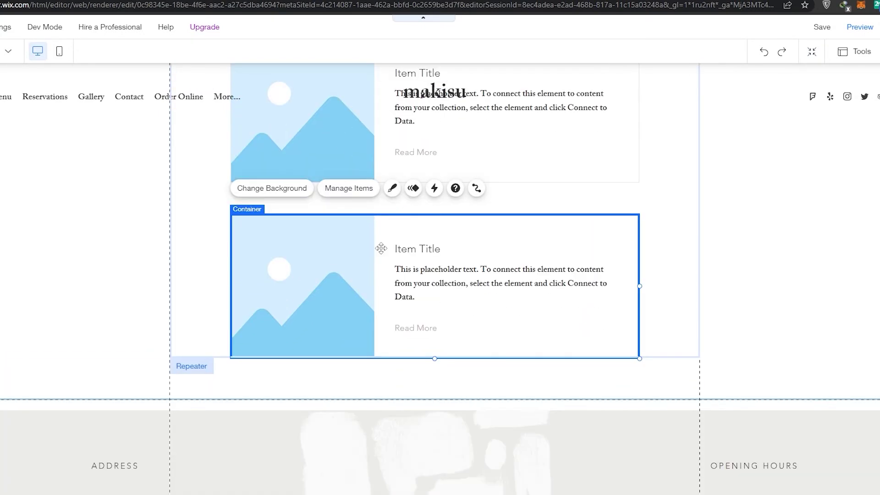
Step: Remove the placeholder image from the repeater's items and check the remaining item containers
scroll(382, 248, up, 5)
click(308, 243)
click(295, 248)
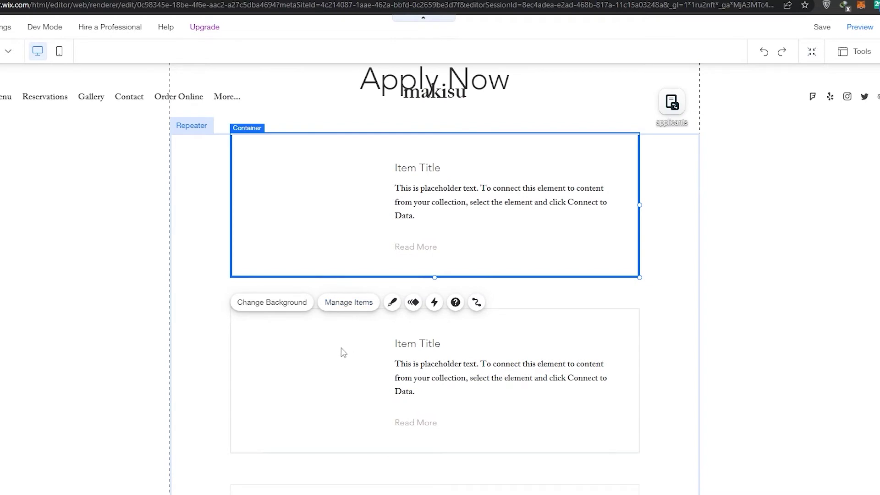
click(336, 363)
scroll(359, 444, down, 3)
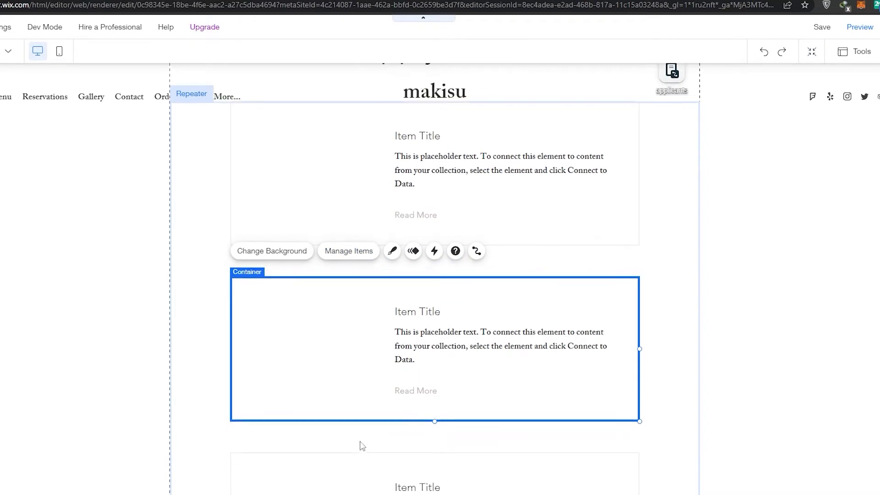
click(321, 439)
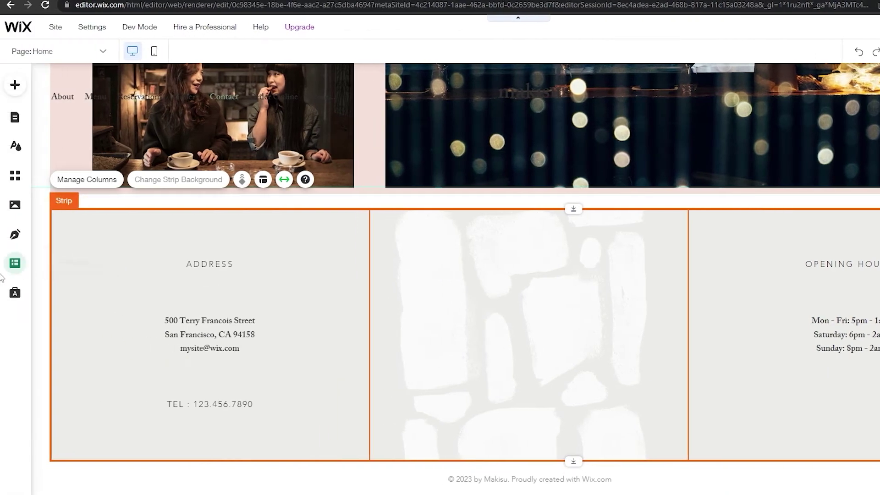
Step: Open the applicants collection in the Content Manager for editing
click(18, 269)
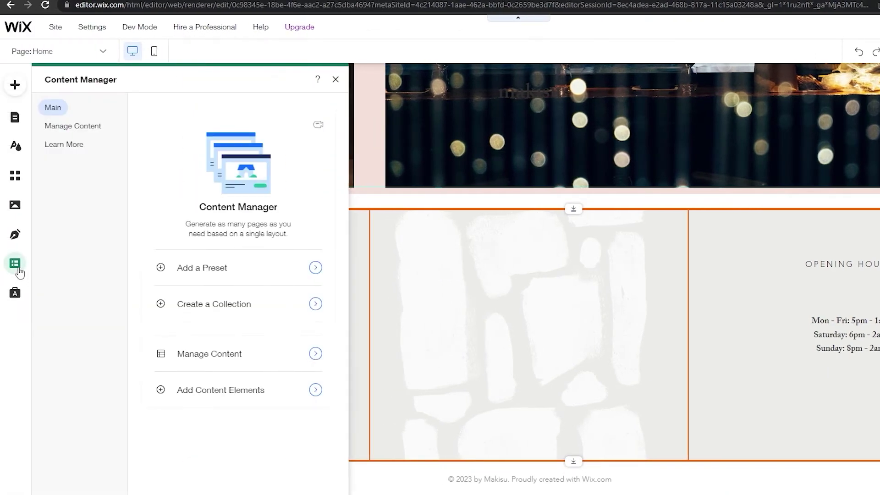
click(243, 364)
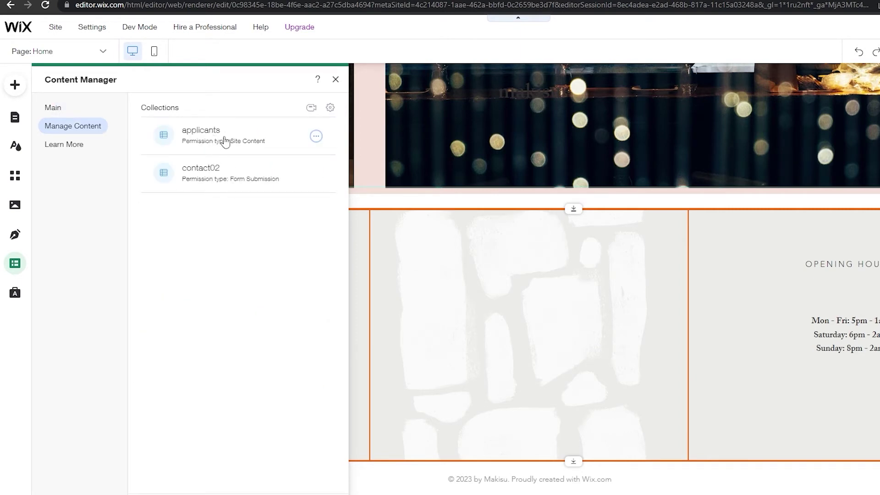
click(226, 141)
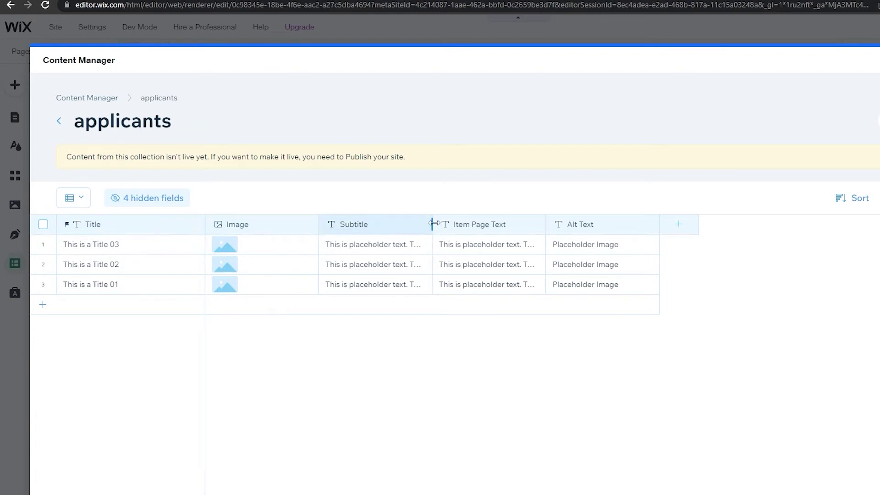
Step: Delete the Subtitle and Image fields from the applicants collection
click(410, 229)
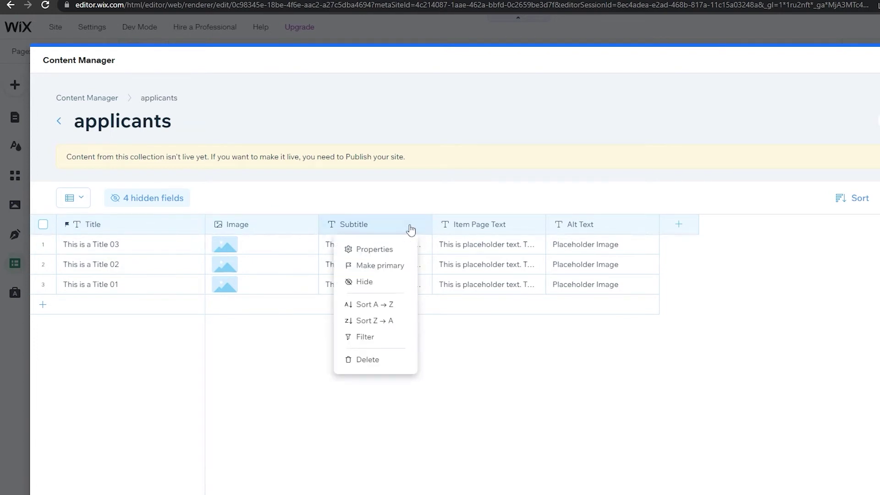
click(373, 361)
click(606, 361)
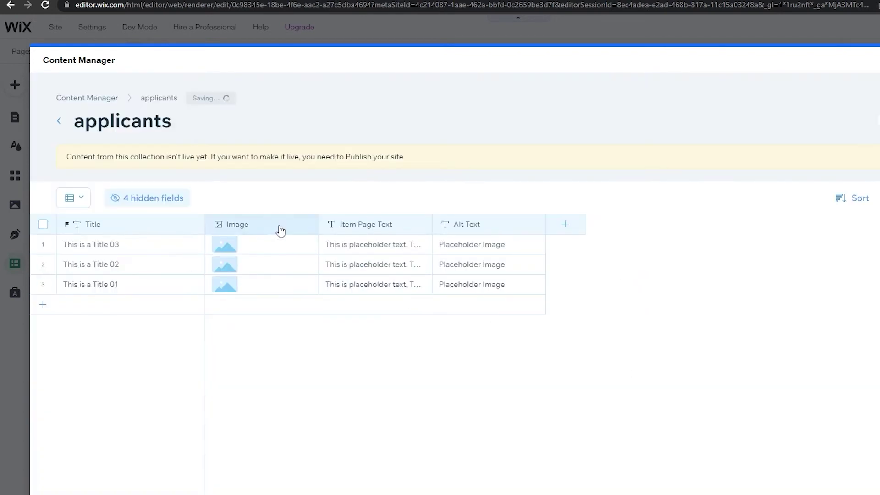
click(277, 226)
click(272, 360)
click(610, 365)
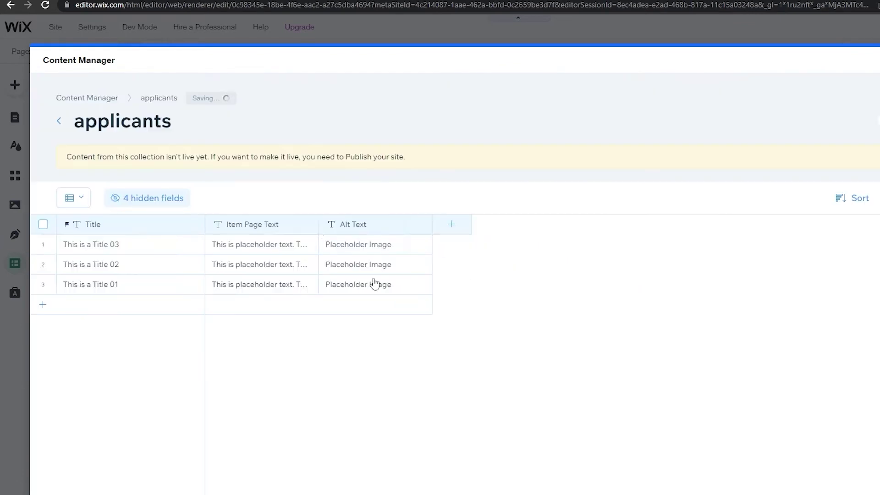
Step: Delete the Item Page Text and Alt Text fields from the applicants collection
click(255, 228)
click(264, 363)
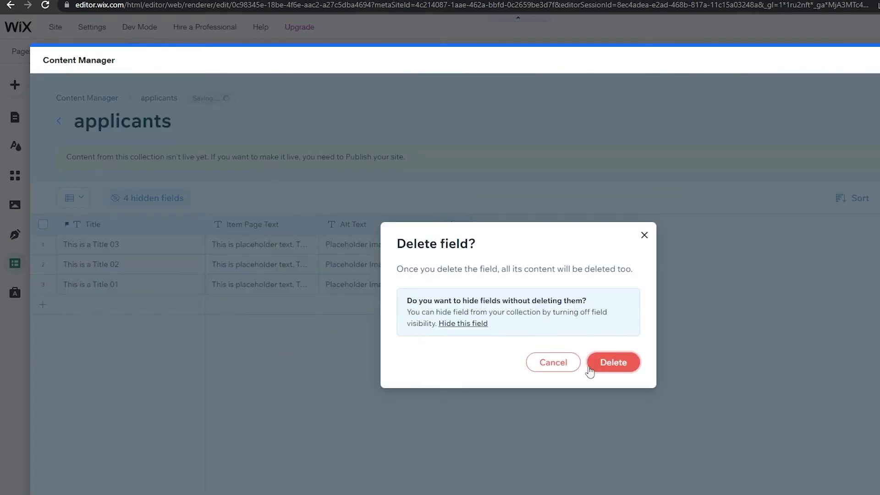
click(612, 370)
click(290, 229)
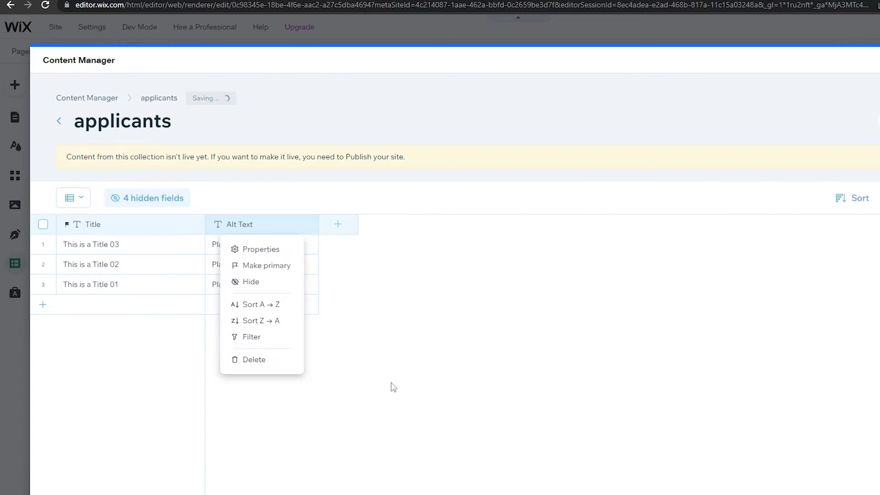
click(246, 359)
click(603, 372)
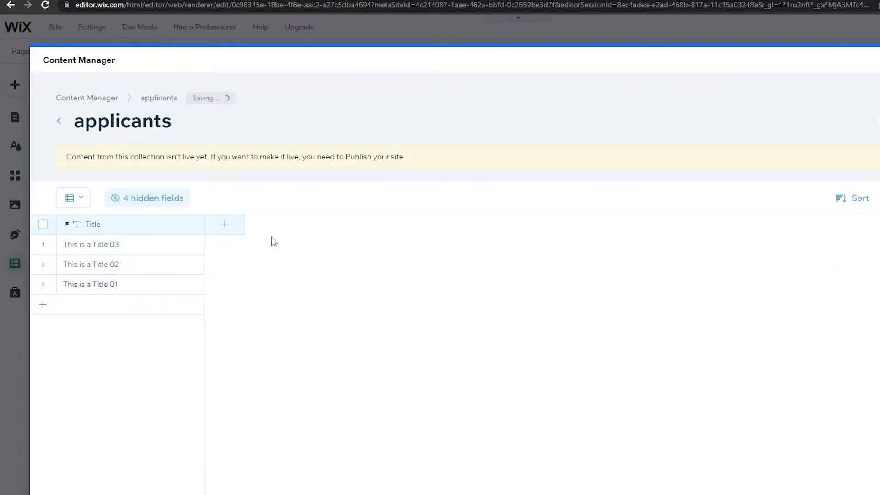
Step: Add a text field named "Names" to the applicants collection and save it
click(231, 225)
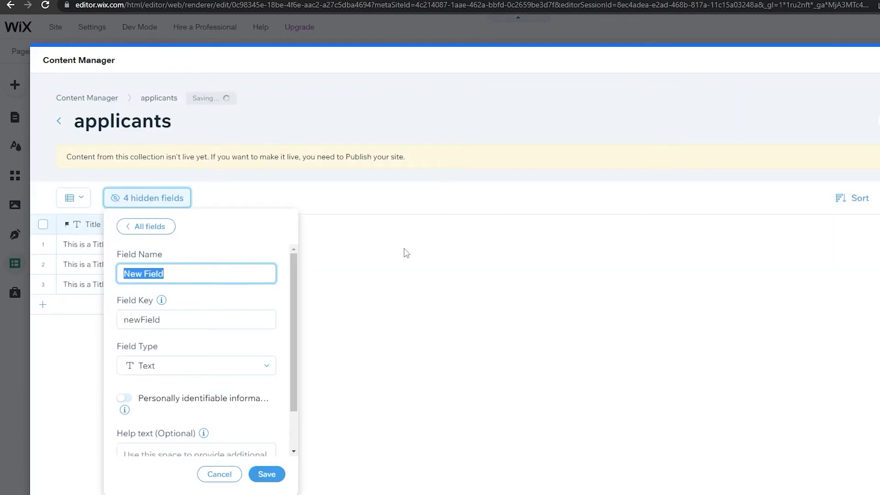
click(405, 253)
click(229, 229)
click(183, 272)
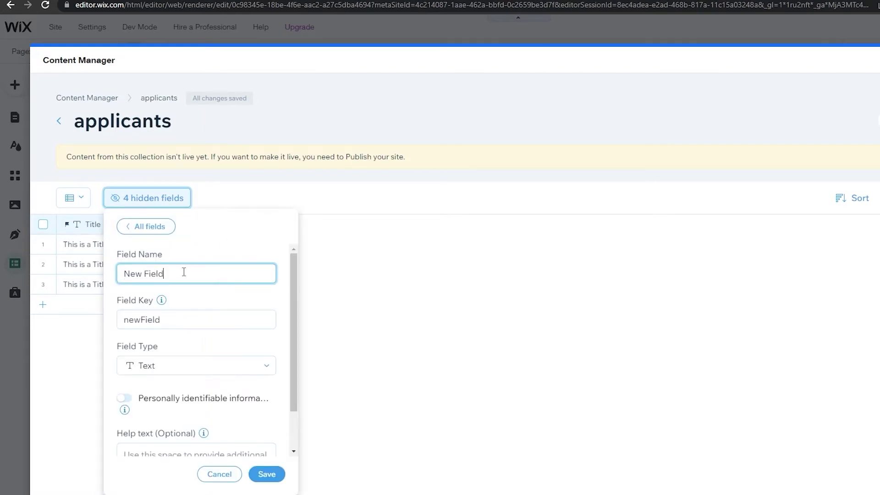
drag(184, 272, 116, 270)
text(Names)
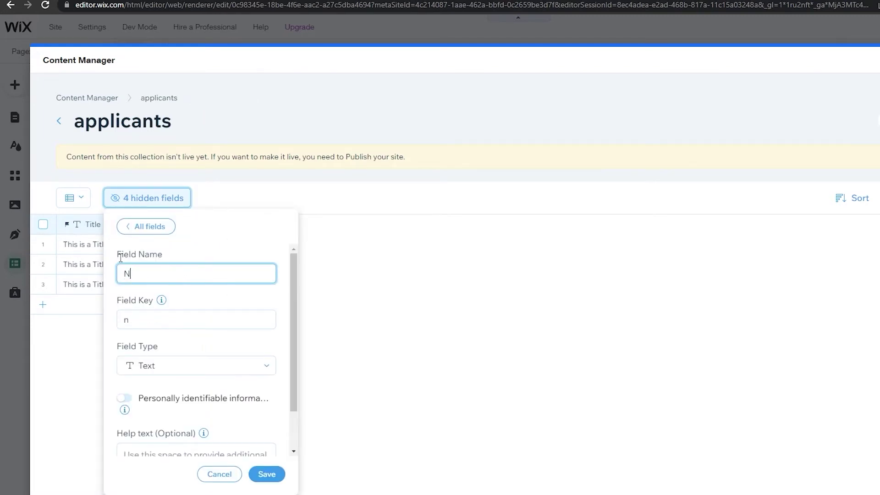
click(265, 474)
click(403, 293)
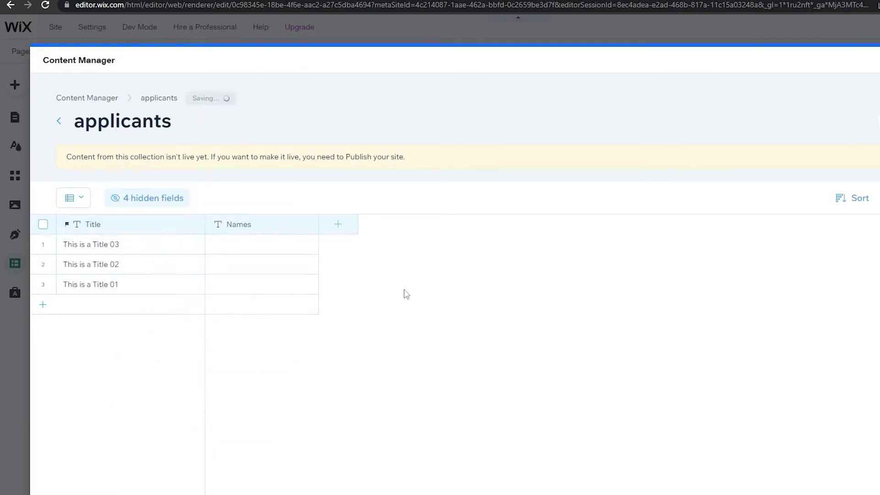
Step: Make Names the primary field of the applicants collection and delete the Title field
click(172, 227)
click(280, 234)
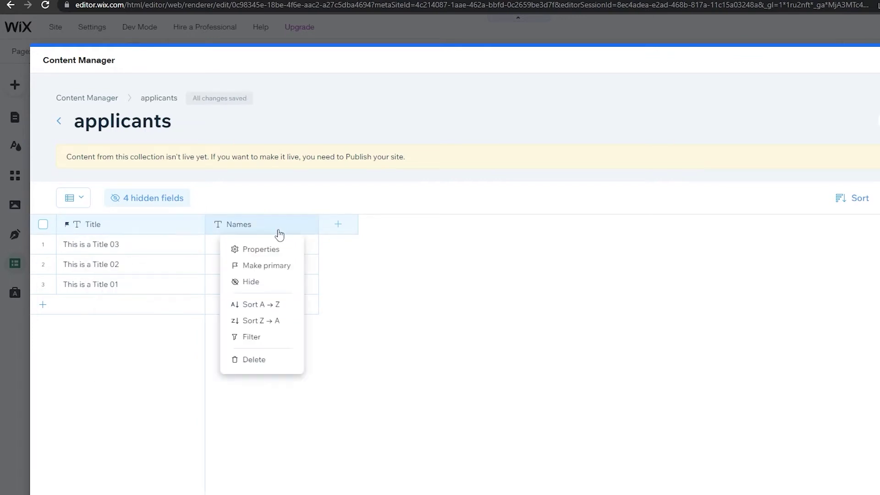
click(264, 267)
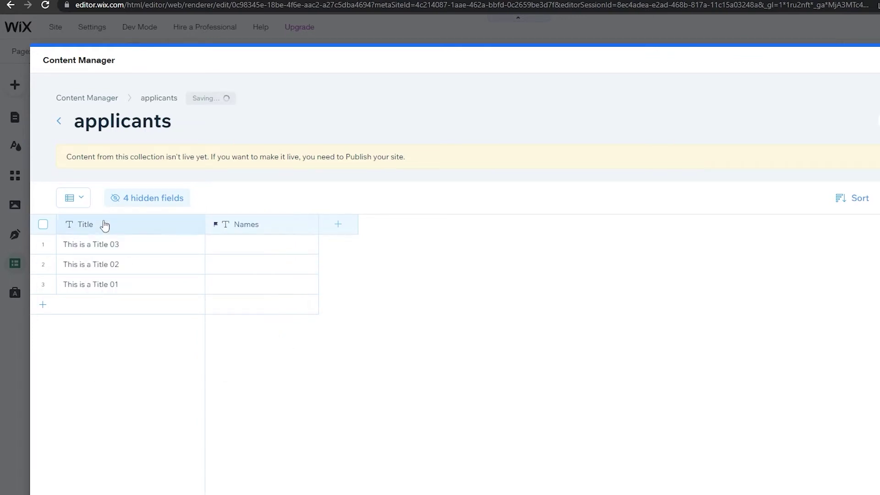
click(137, 231)
click(123, 360)
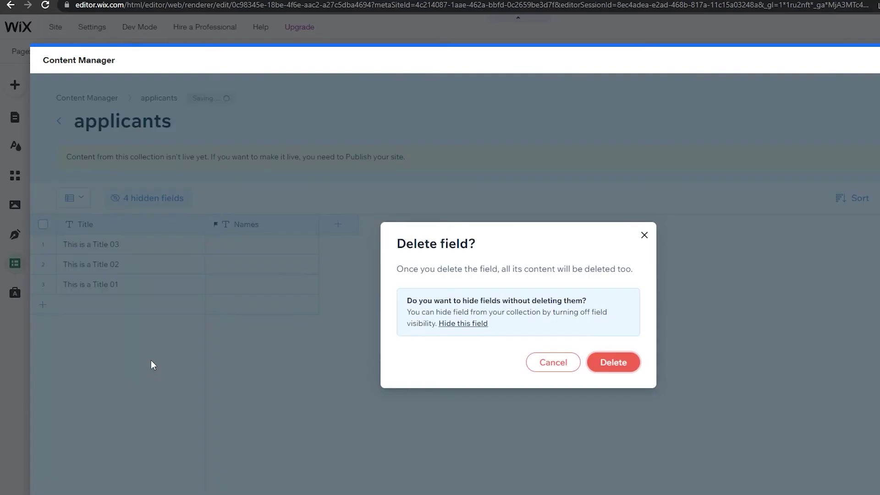
key(Return)
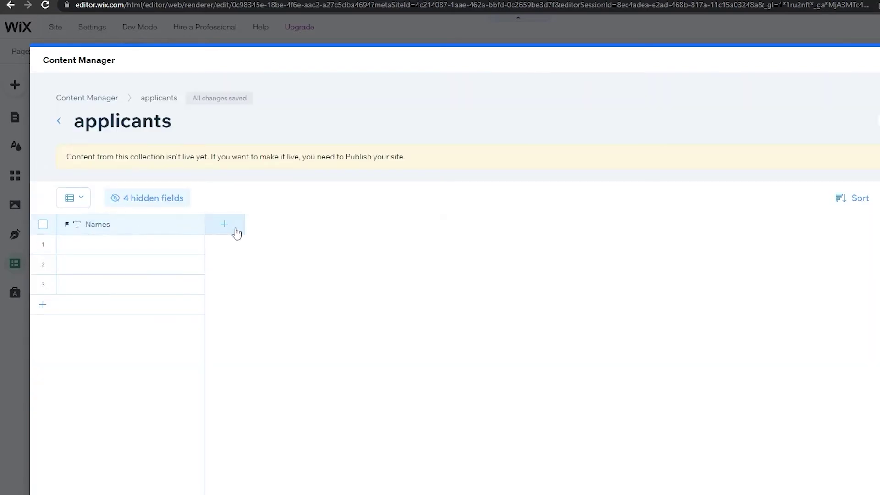
Step: Add a text field named "Email" to the applicants collection and save it
click(234, 234)
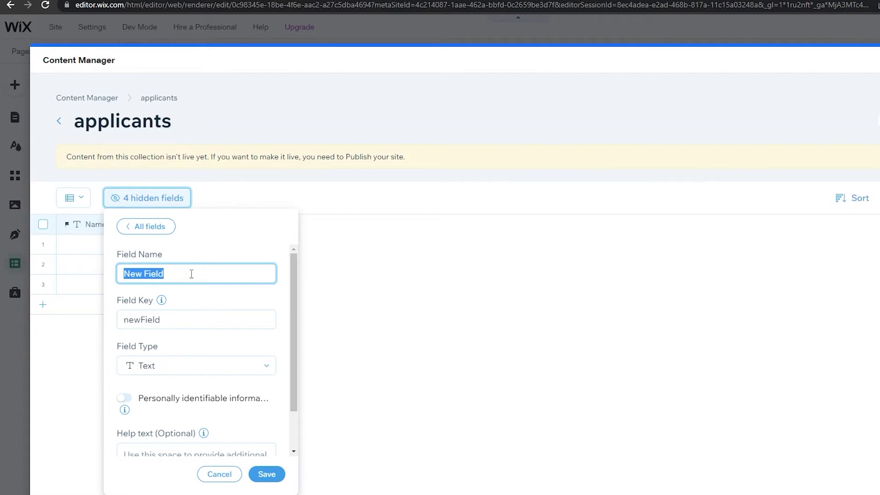
text(Email)
click(267, 474)
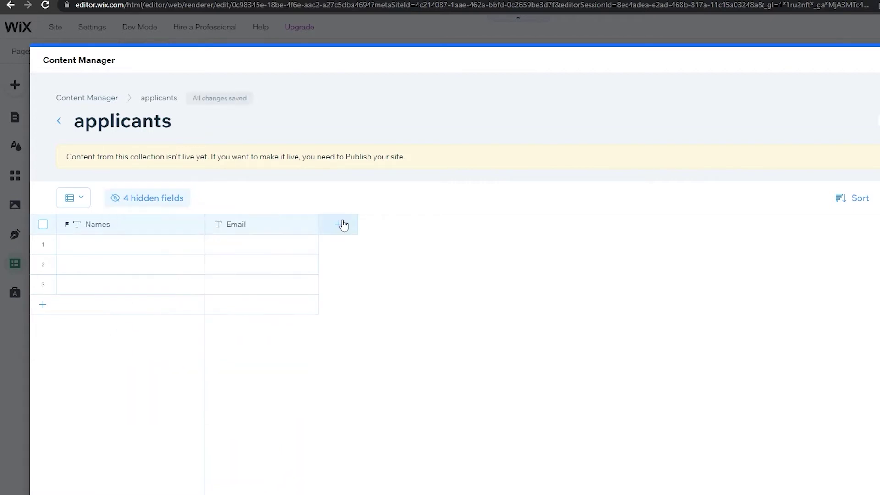
Step: Review the Email field's properties, including its key, type and help text
click(342, 225)
click(401, 281)
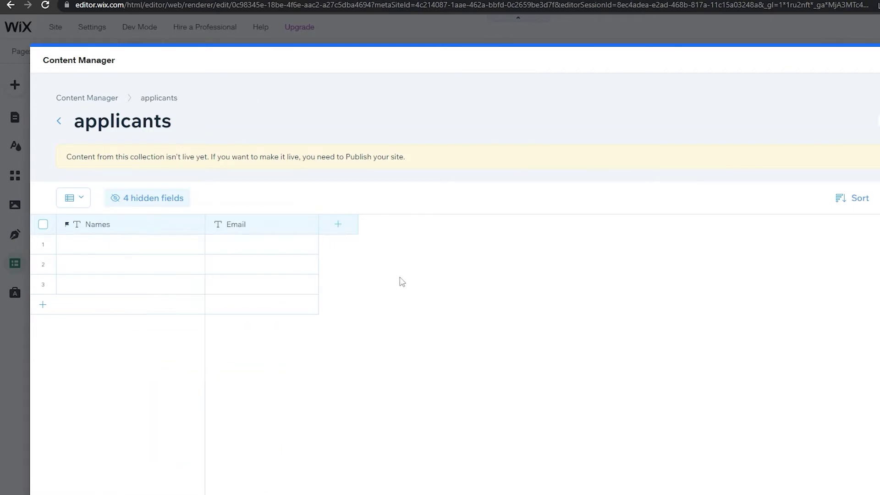
click(300, 234)
click(265, 288)
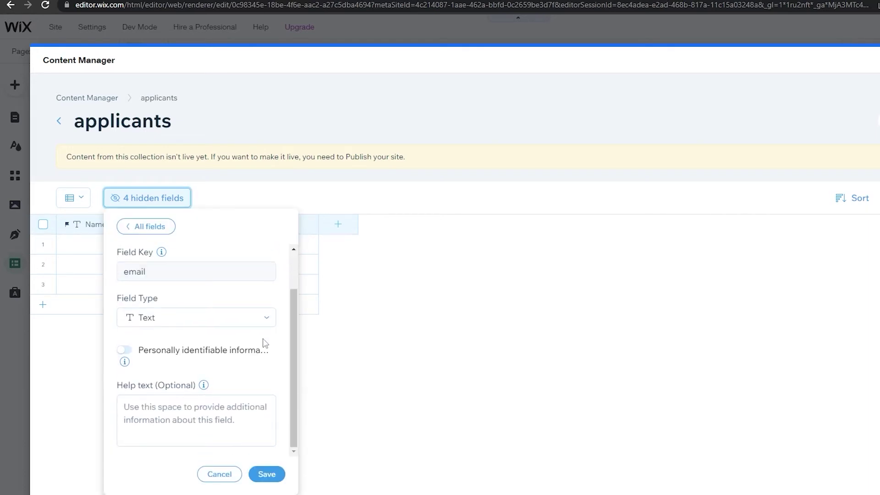
scroll(217, 357, up, 2)
scroll(205, 351, down, 2)
scroll(227, 426, up, 2)
Step: Add a text field named "Phone Number" to the applicants collection and save it
click(338, 224)
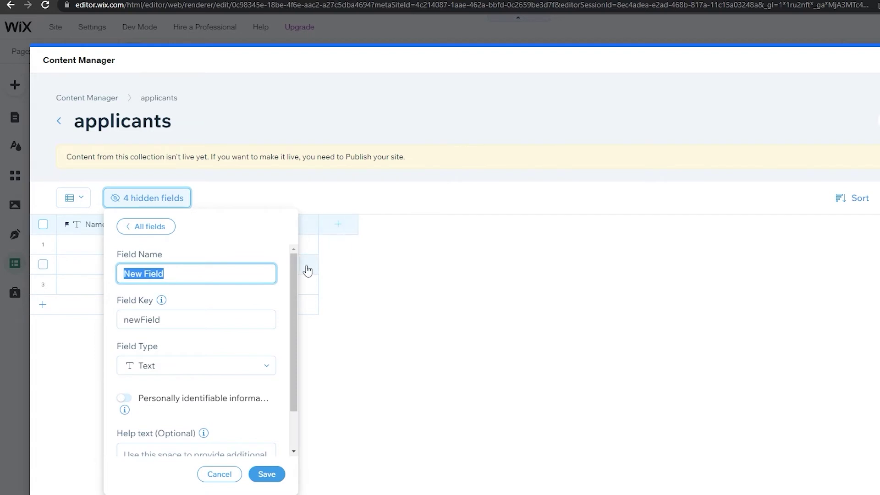
text(Ph)
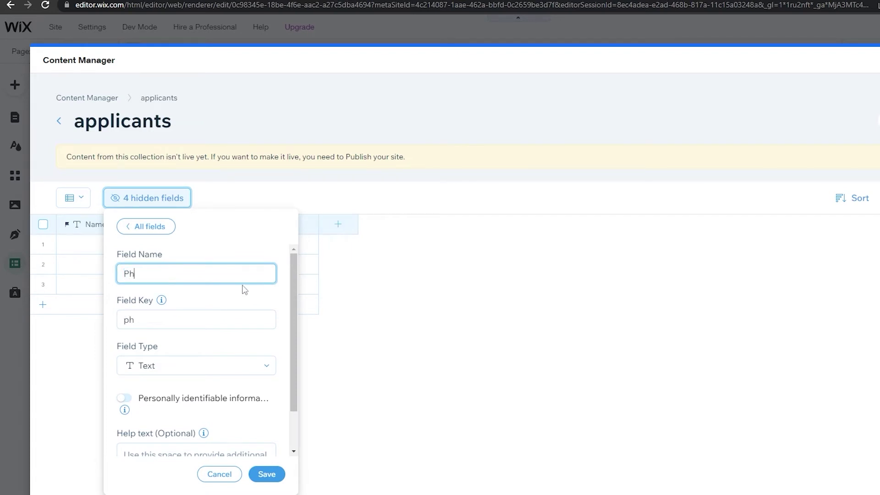
text(one number)
scroll(216, 390, down, 1)
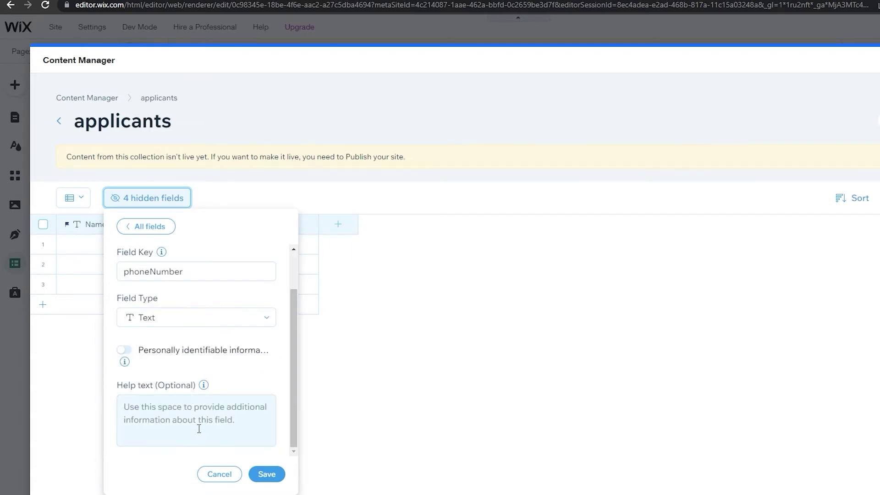
click(266, 475)
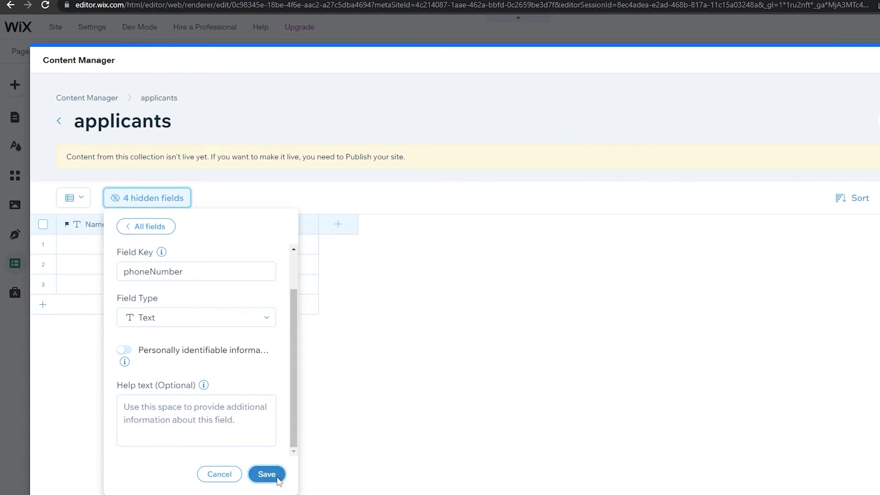
Step: Add a field named "Resume" with the Document type to the applicants collection and save it
click(447, 227)
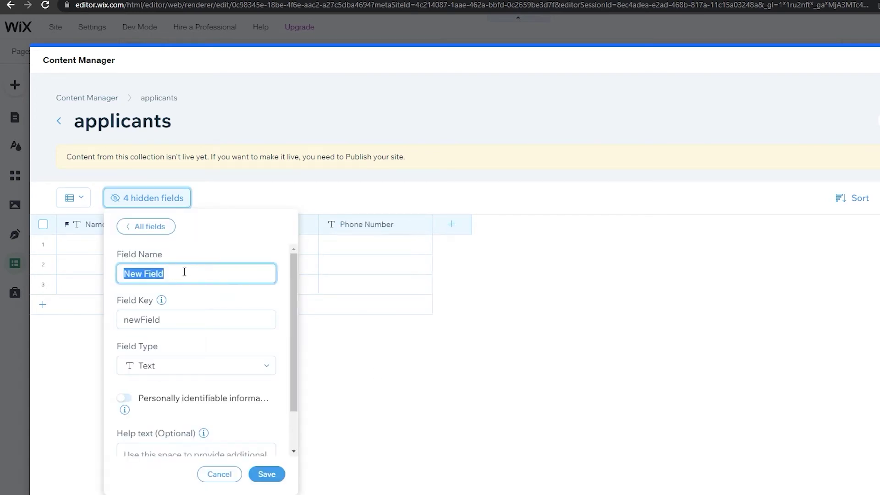
text(Resume)
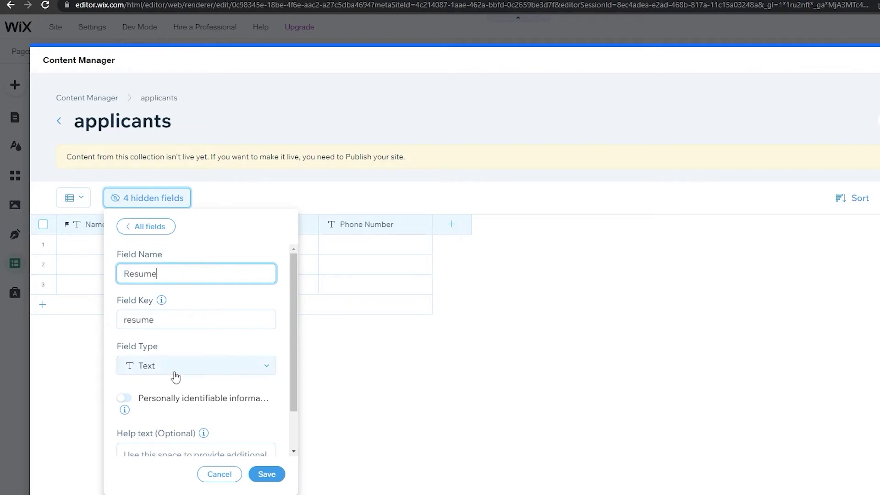
click(187, 366)
scroll(184, 442, down, 3)
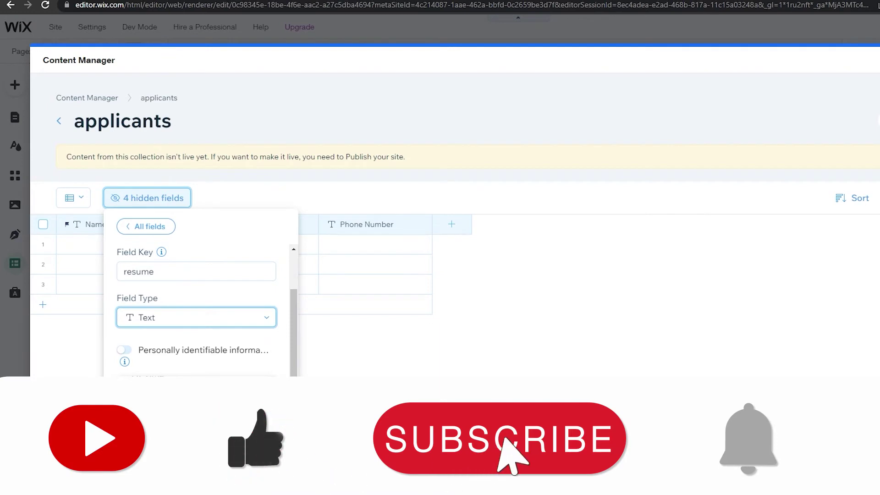
click(185, 462)
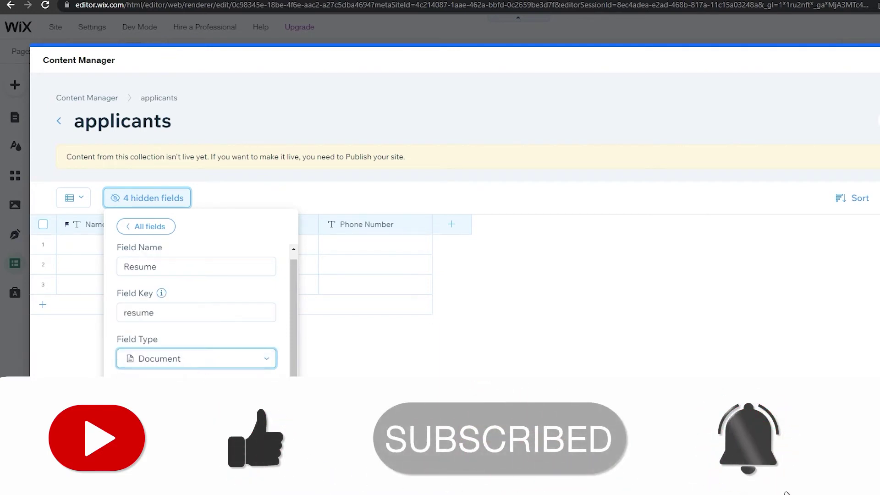
click(262, 479)
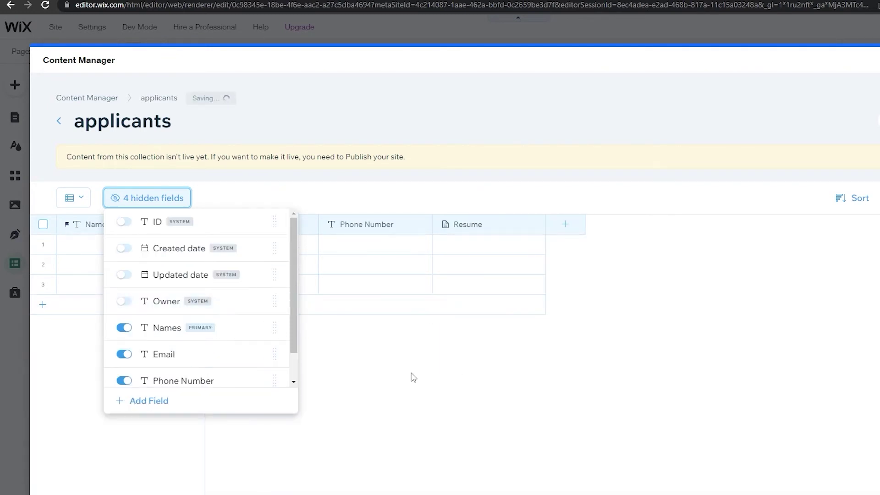
Step: Add a field named "Positions" with the Tags type to the applicants collection and save it
click(147, 401)
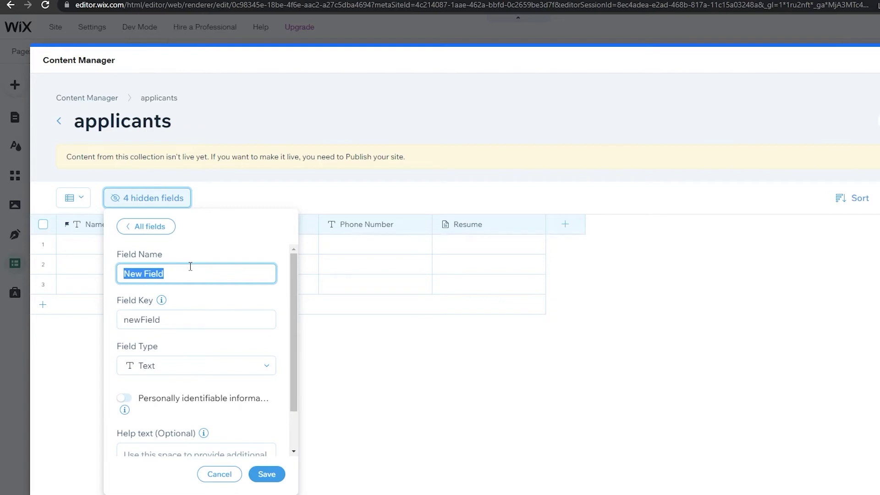
text(Positions)
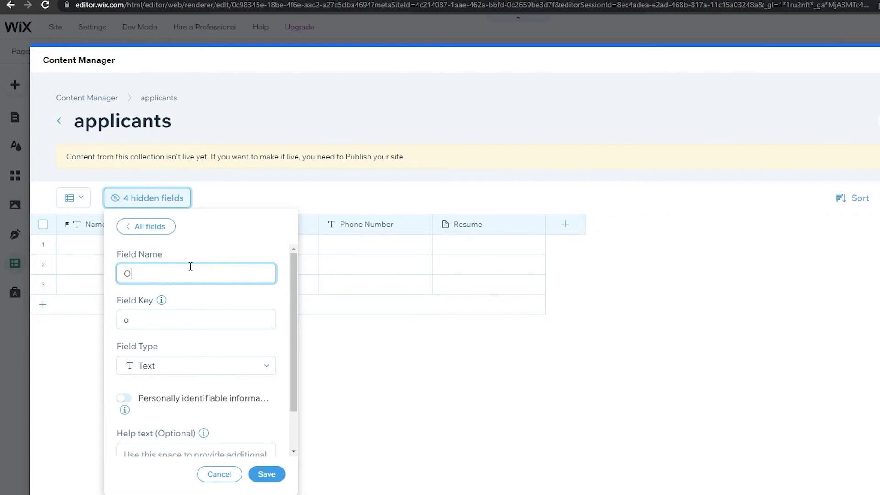
click(174, 367)
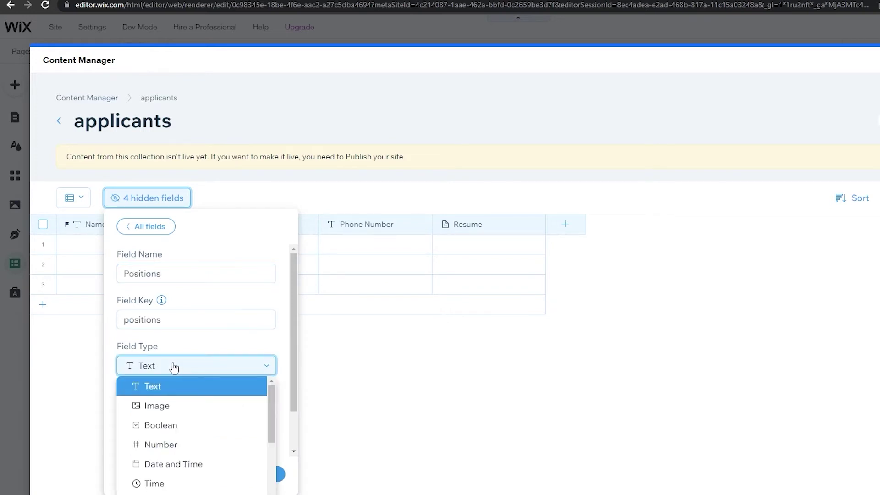
scroll(181, 401, down, 5)
scroll(183, 402, down, 5)
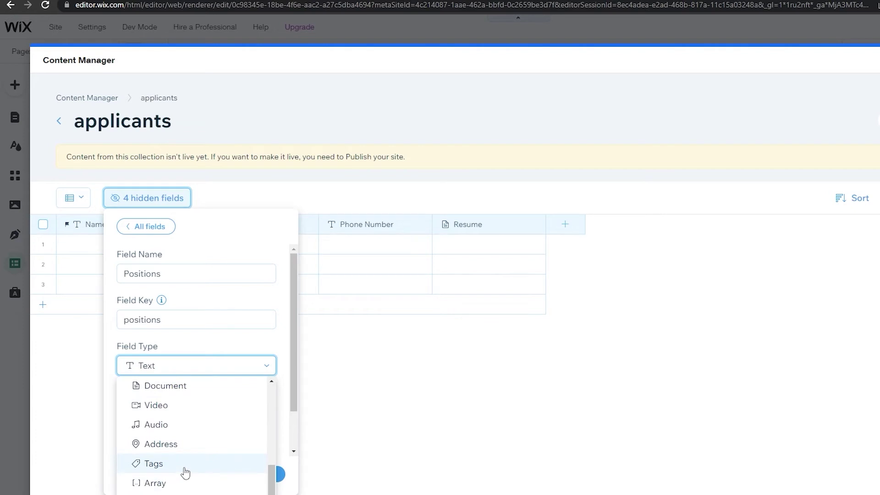
click(185, 473)
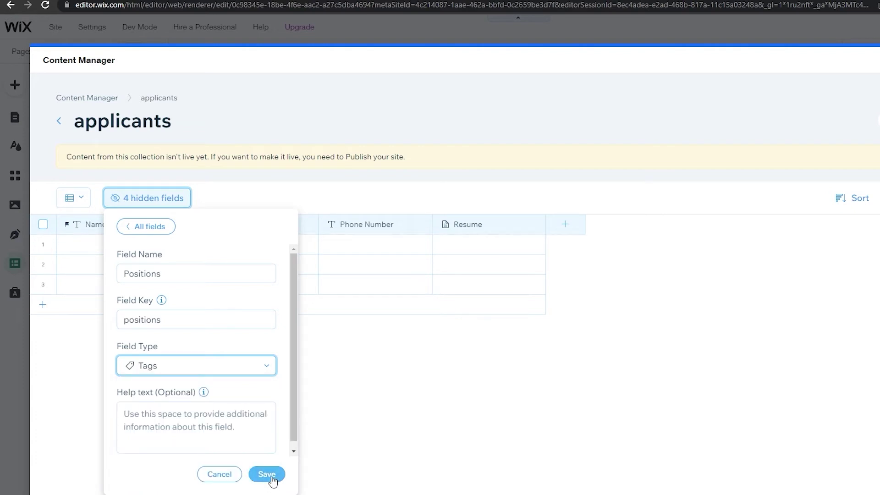
click(267, 475)
Step: Add a field named "Start date" with the Date and Time type to the applicants collection and save it
click(683, 229)
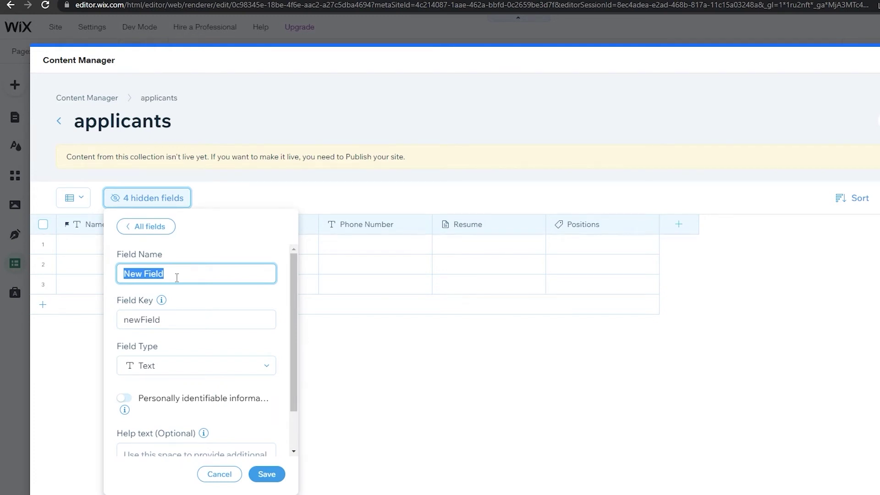
text(S)
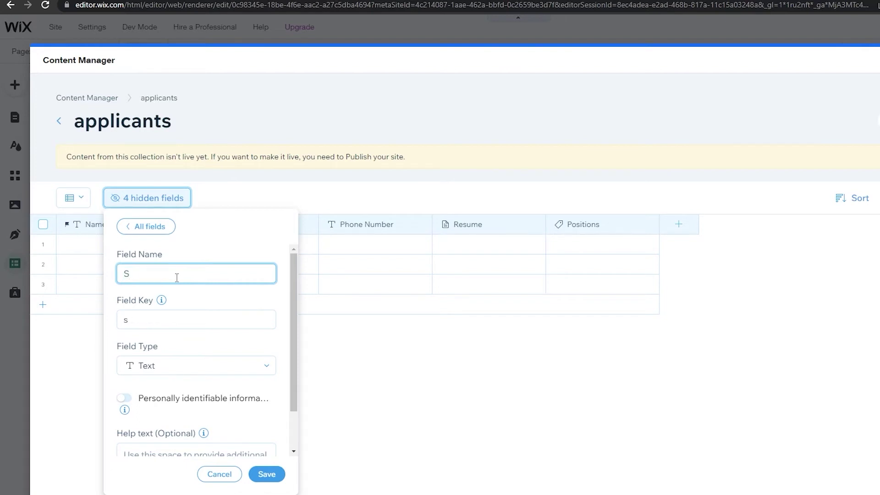
text(tart date)
click(183, 367)
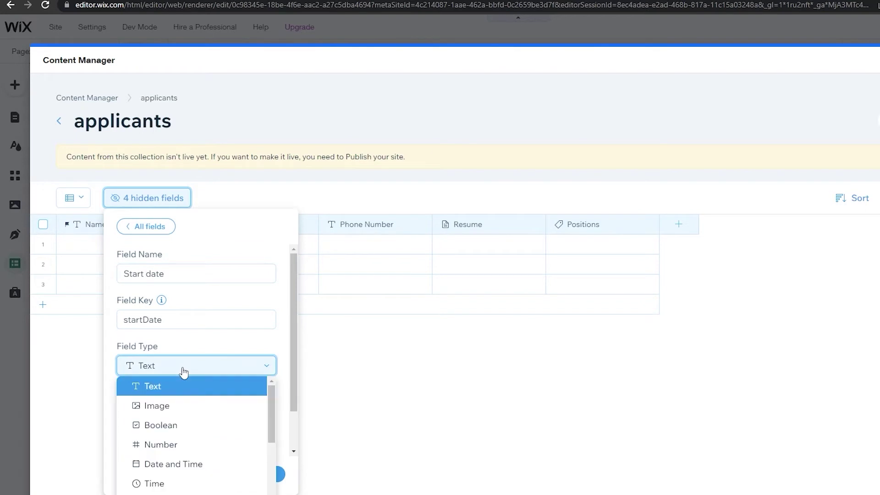
scroll(188, 420, down, 3)
click(196, 413)
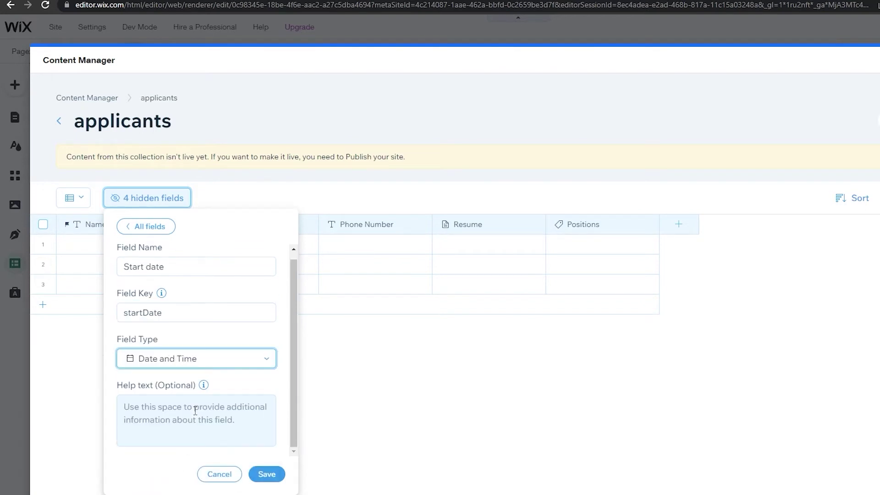
click(266, 474)
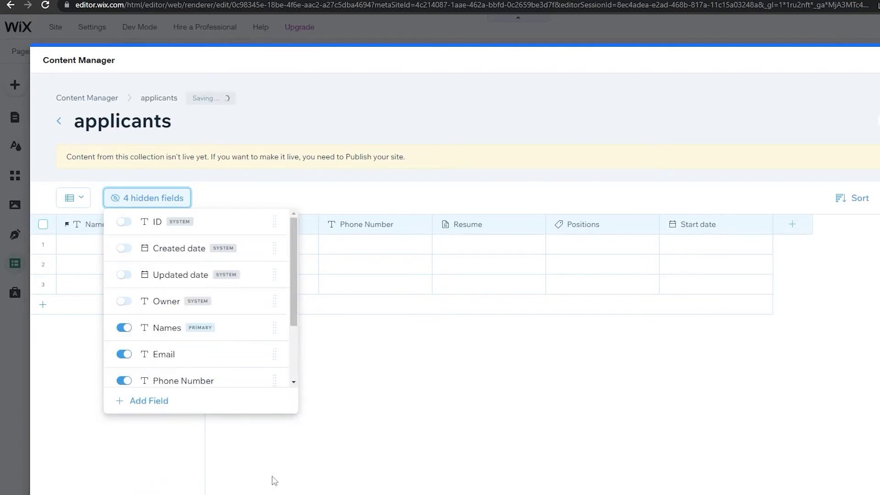
click(795, 227)
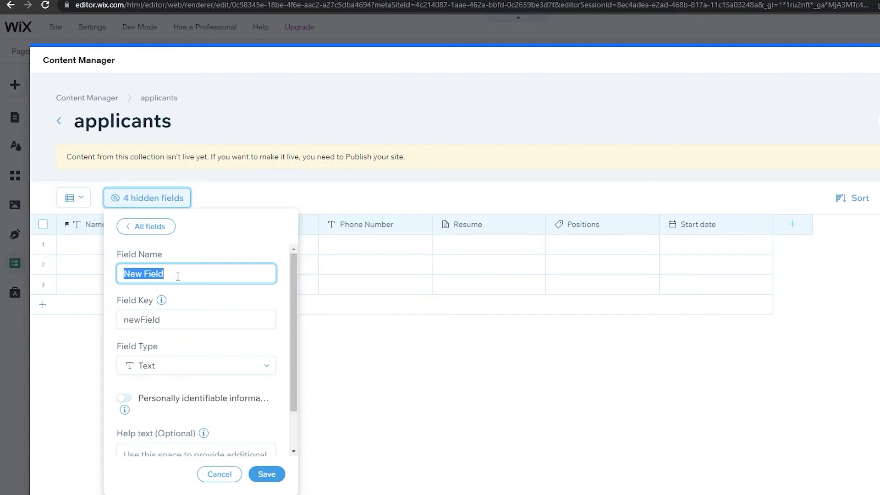
click(373, 414)
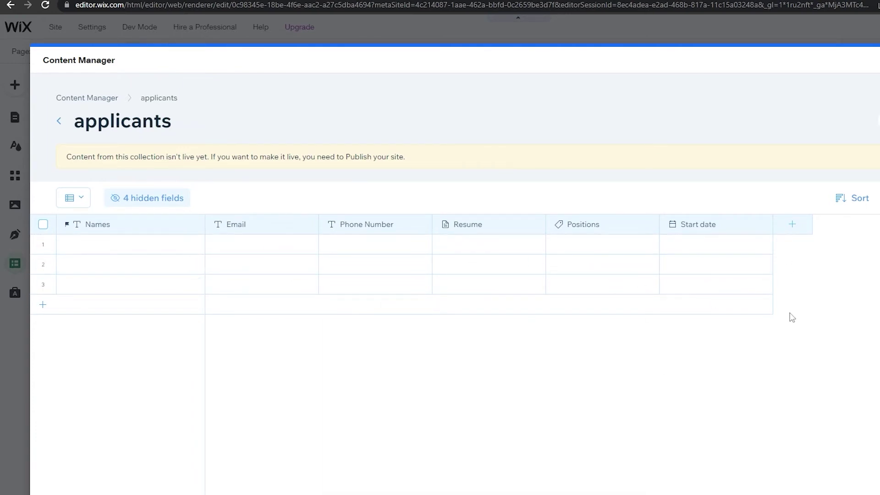
Step: Set the applicants collection's permissions to Form Submission in its additional settings and save them
click(760, 107)
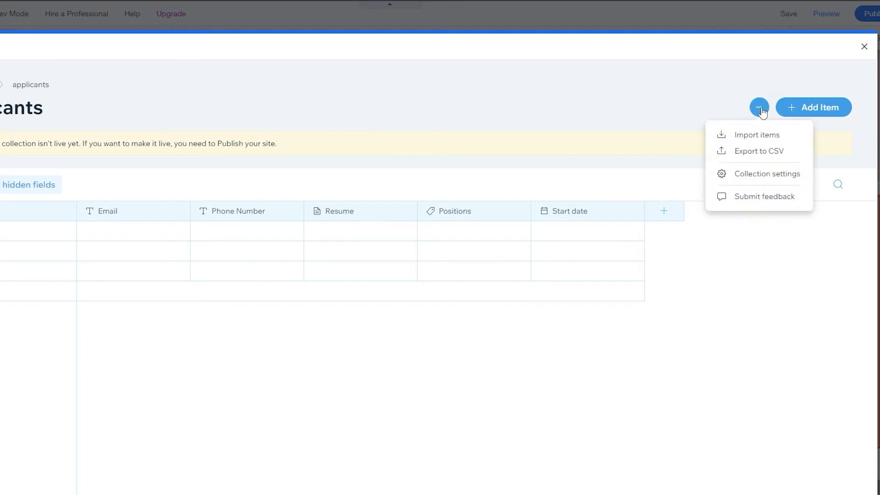
click(761, 180)
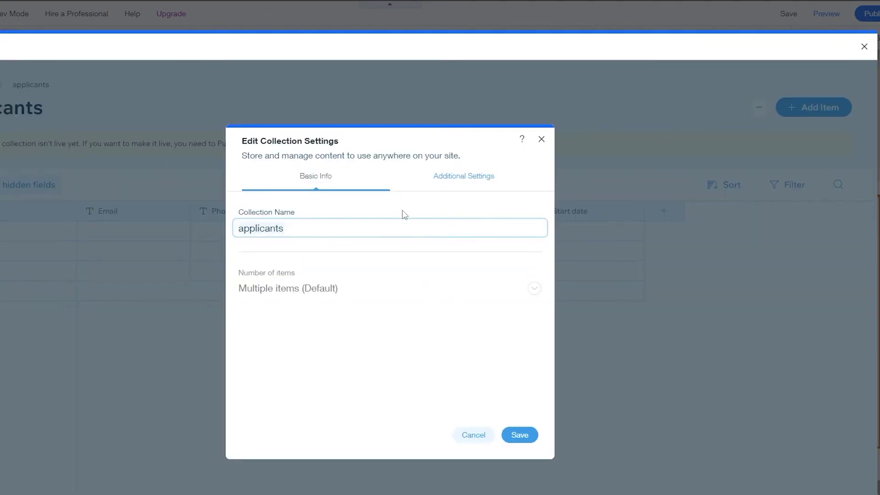
click(426, 177)
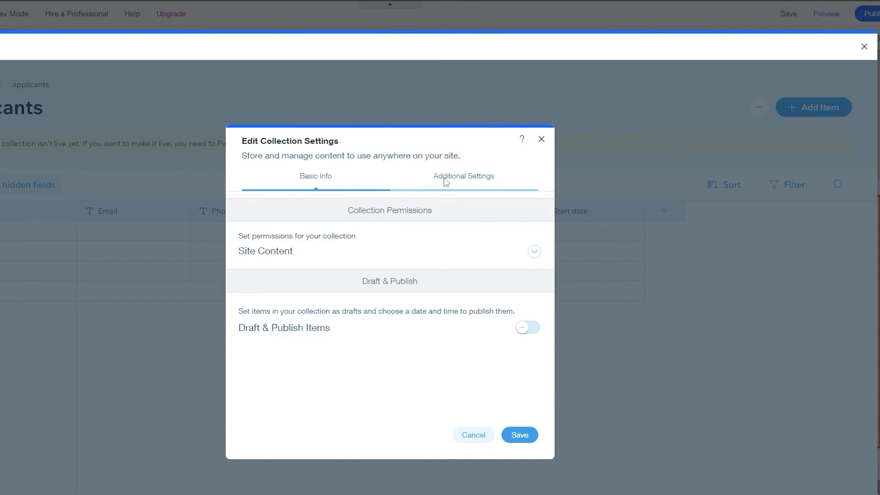
click(287, 258)
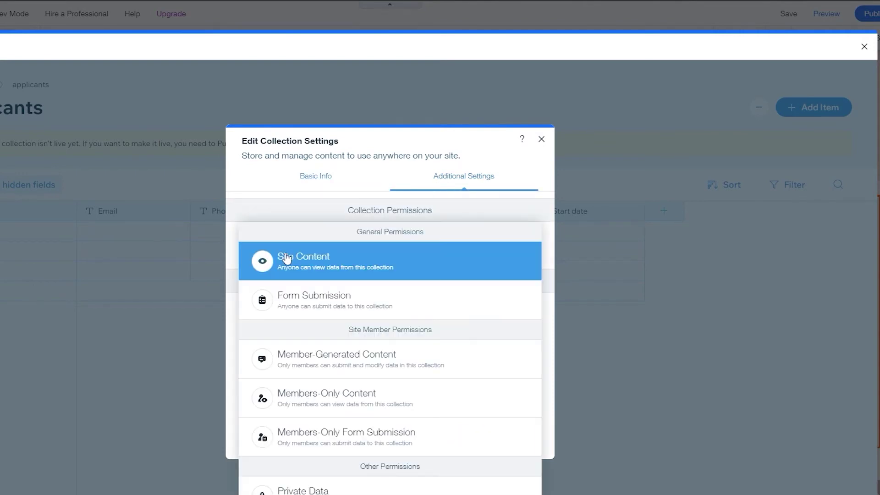
click(314, 304)
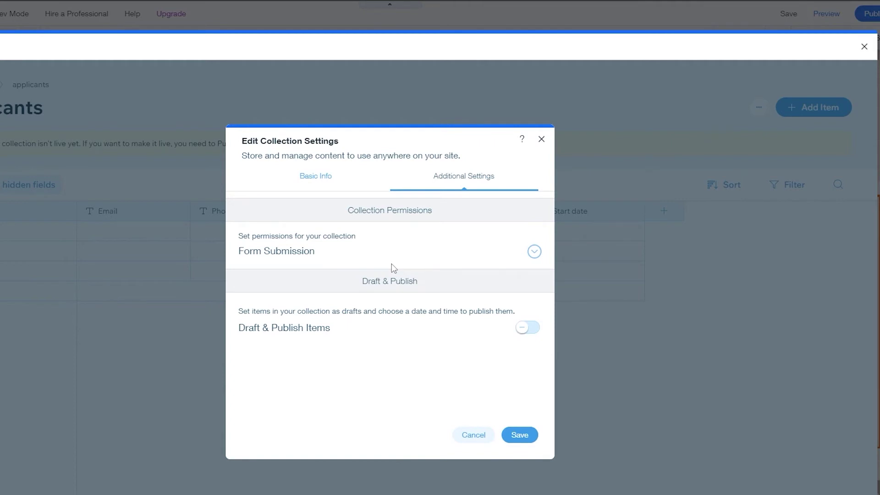
click(523, 436)
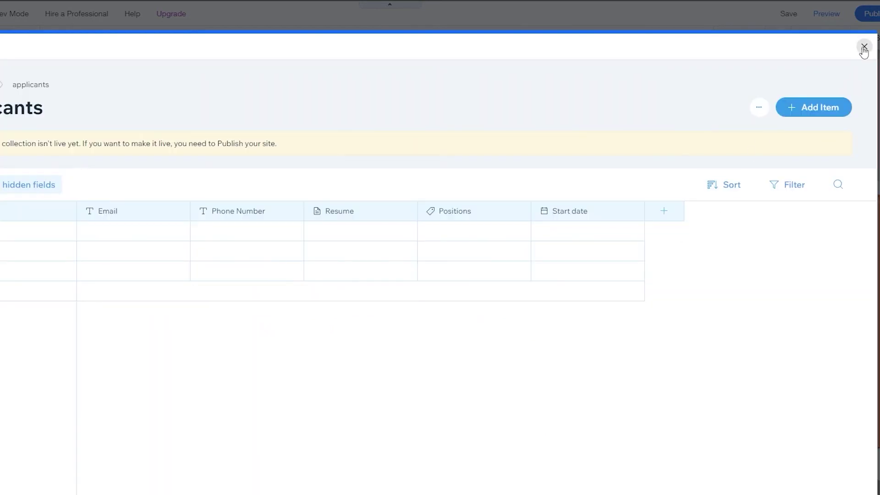
Step: Close the applicants collection and add an outlined "Add your Name" text input to the Home page
click(864, 49)
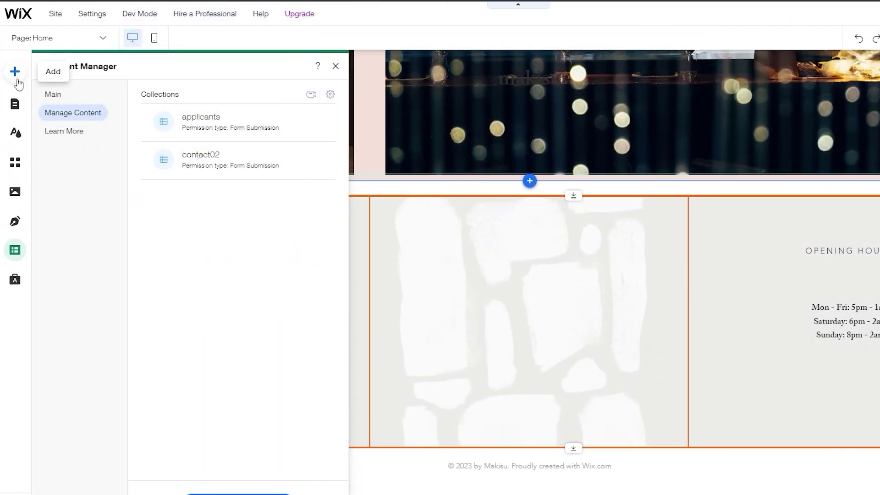
click(18, 82)
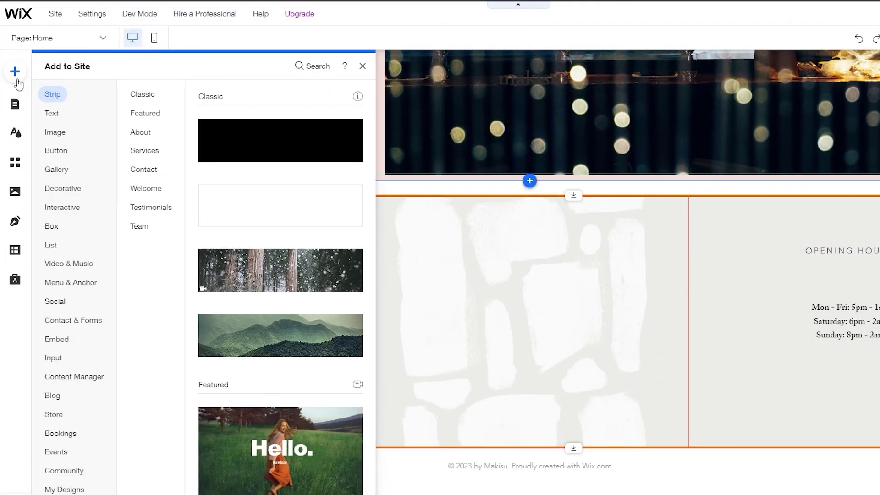
click(66, 356)
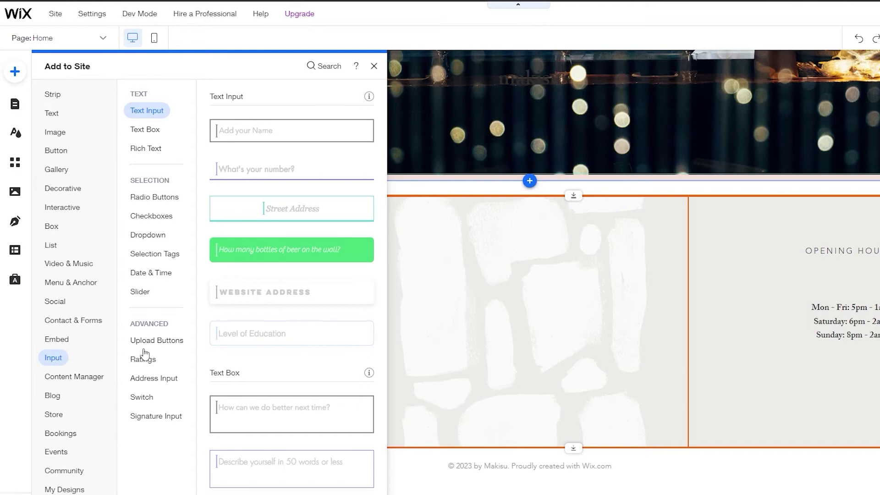
click(259, 132)
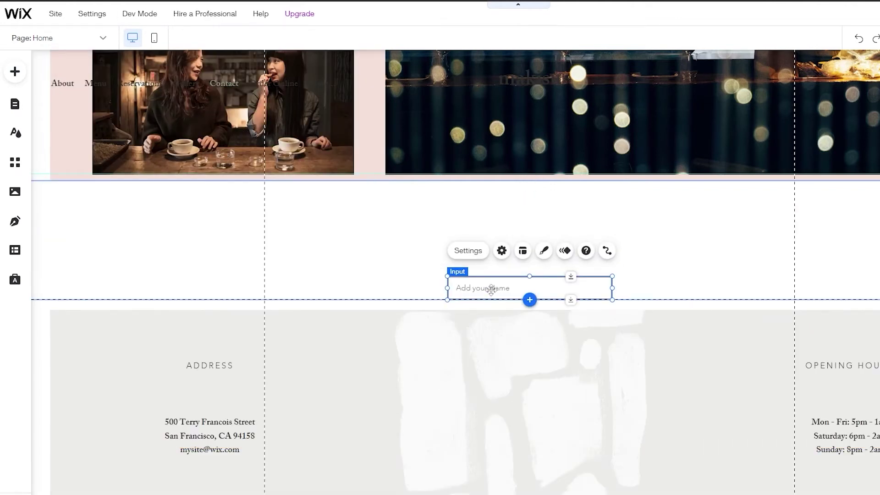
Step: Reposition the text input above the footer and duplicate it to make five inputs: one wide field above two rows of two
drag(491, 289, 379, 259)
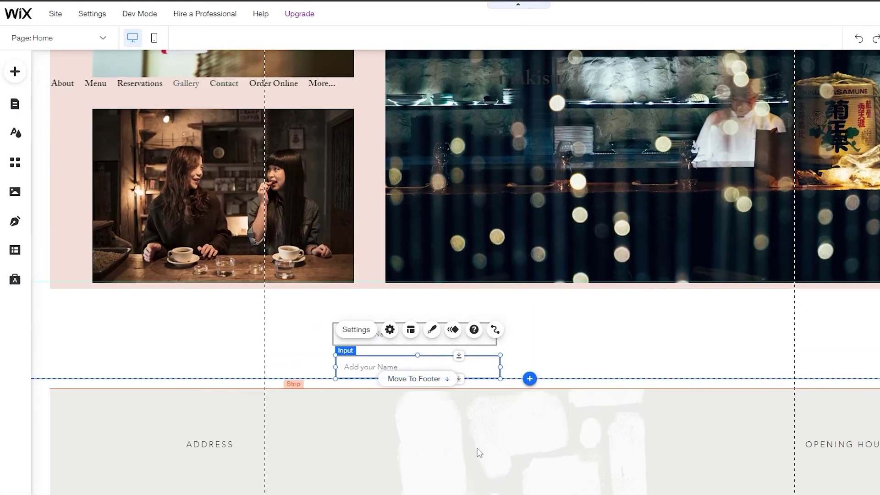
scroll(479, 453, down, 3)
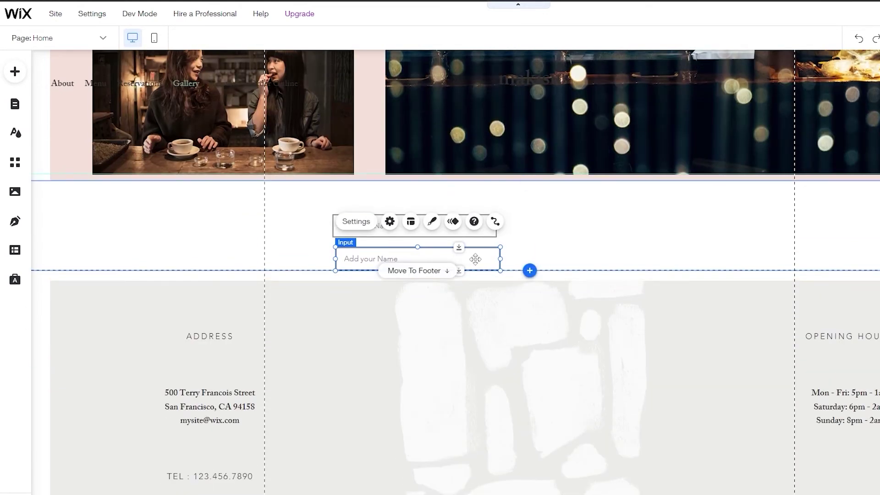
key(ctrl+v)
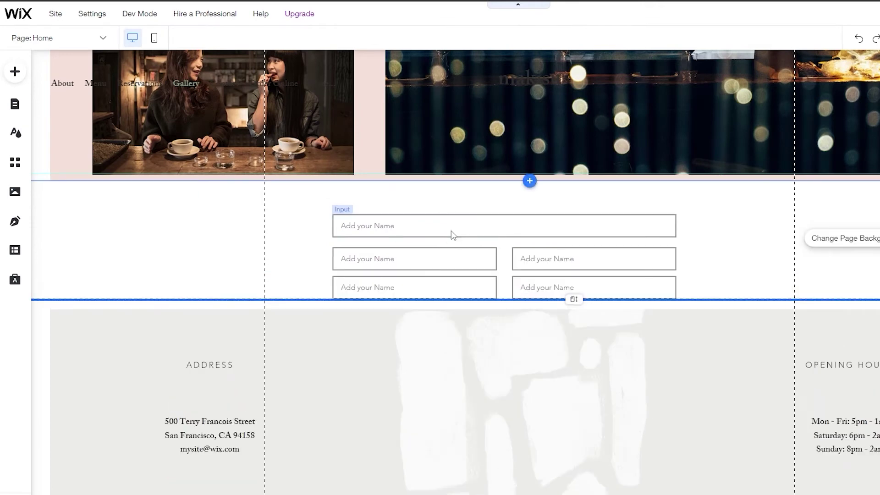
Step: Set the placeholder text of the wide input in the form's first row to "Full name"
click(448, 226)
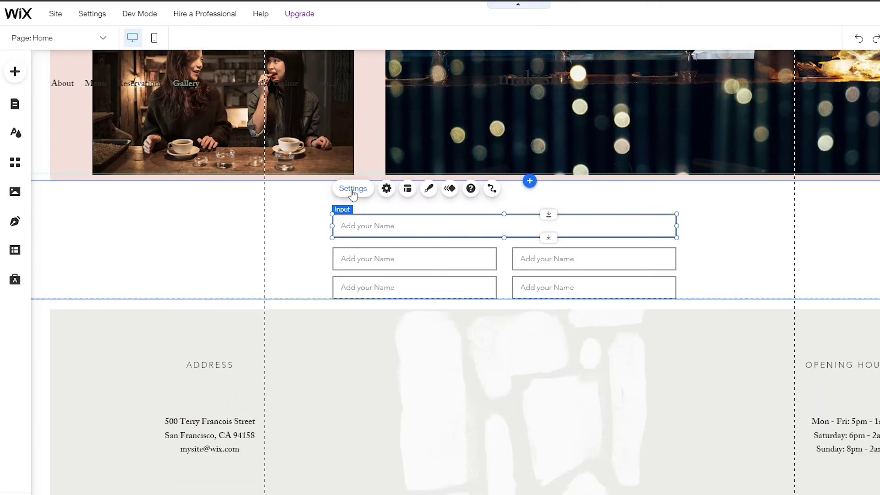
click(386, 189)
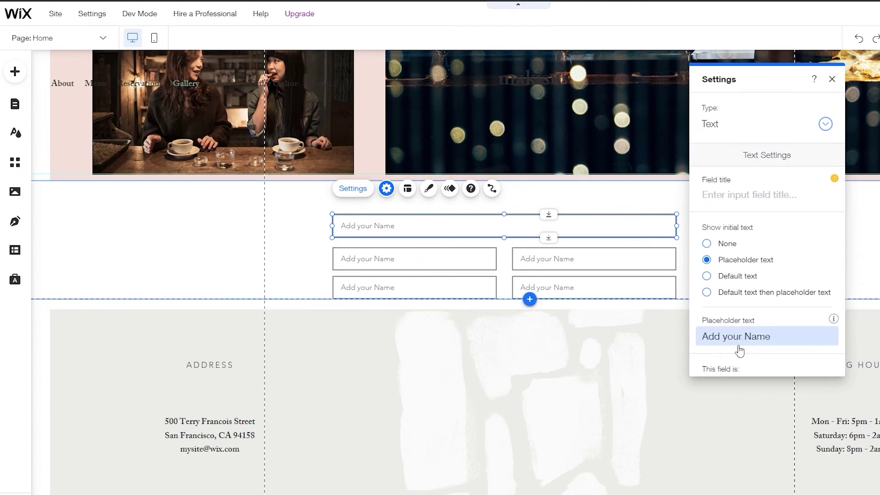
scroll(739, 349, down, 2)
click(748, 284)
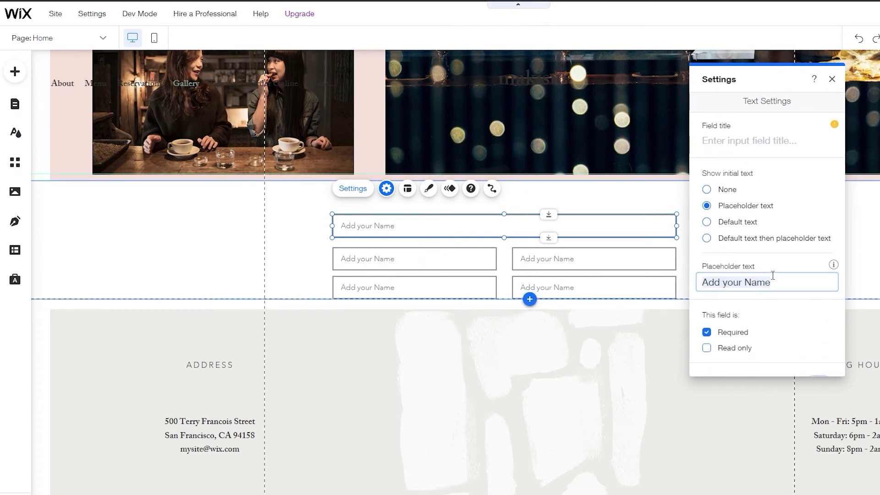
text(F)
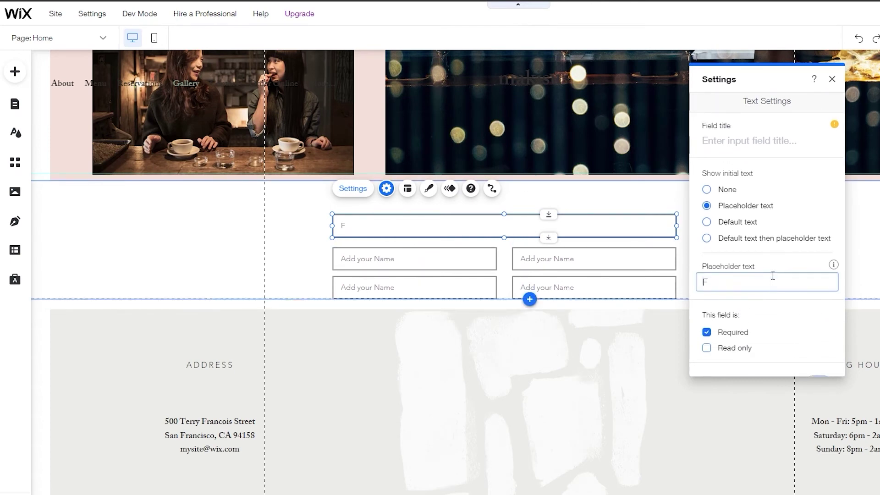
text(ull name)
Step: Set the four smaller inputs' placeholders to "Phone number", "Email", "resume" and "Positons", and add a "When can you start?" date picker beneath them
click(417, 268)
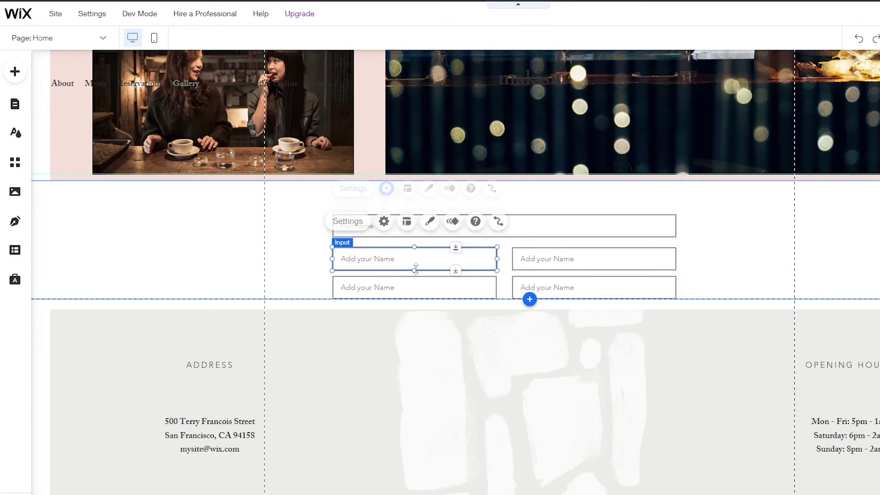
click(354, 222)
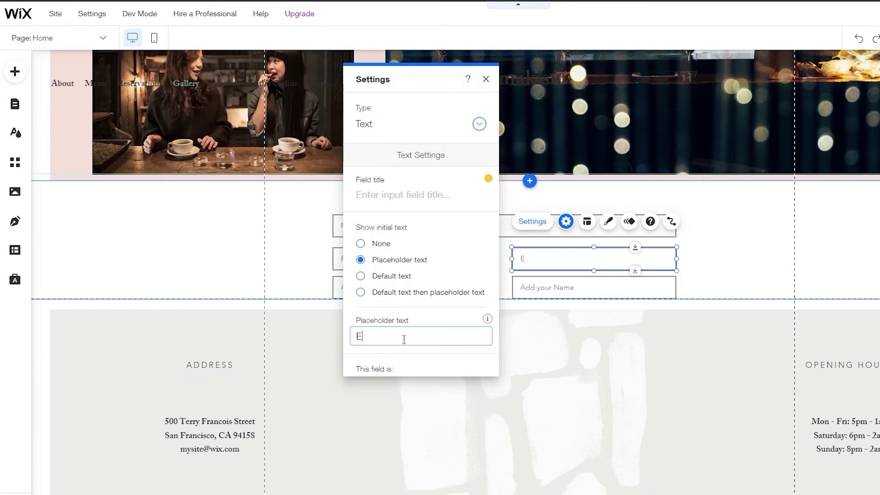
click(338, 288)
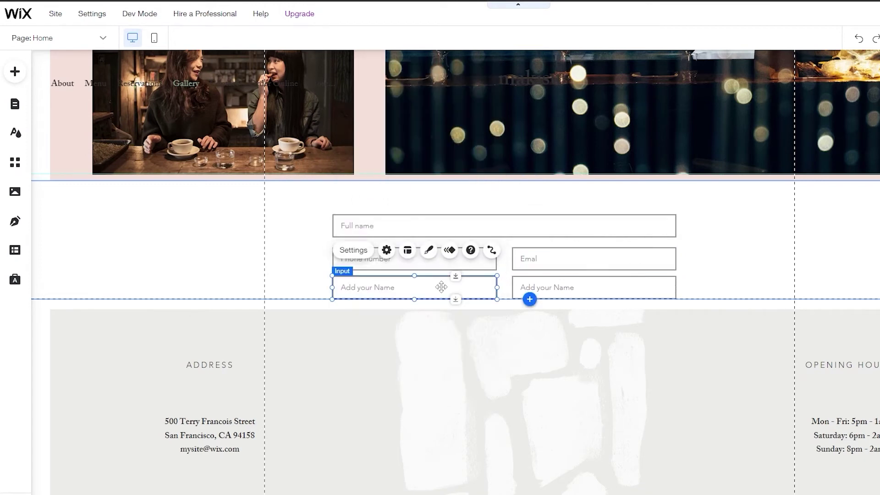
click(354, 250)
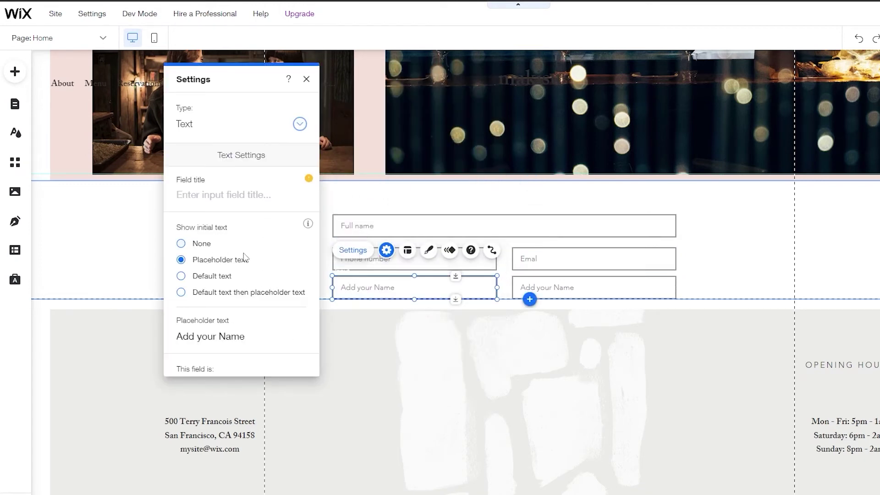
click(285, 342)
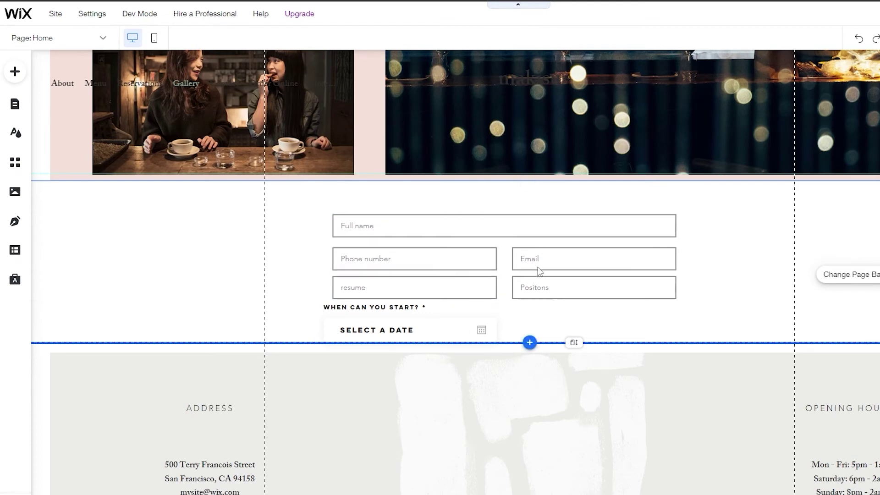
Step: Review the date picker's input field settings and its calendar settings for past and future dates, week start and active days
click(399, 336)
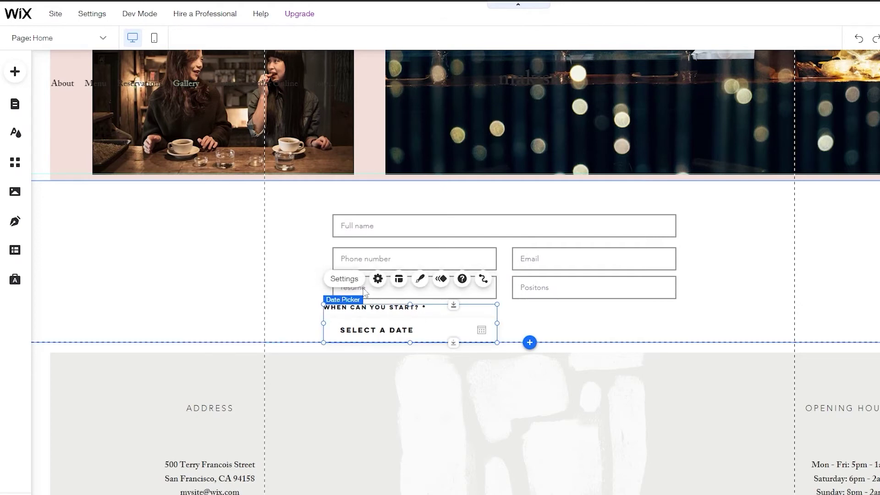
click(377, 280)
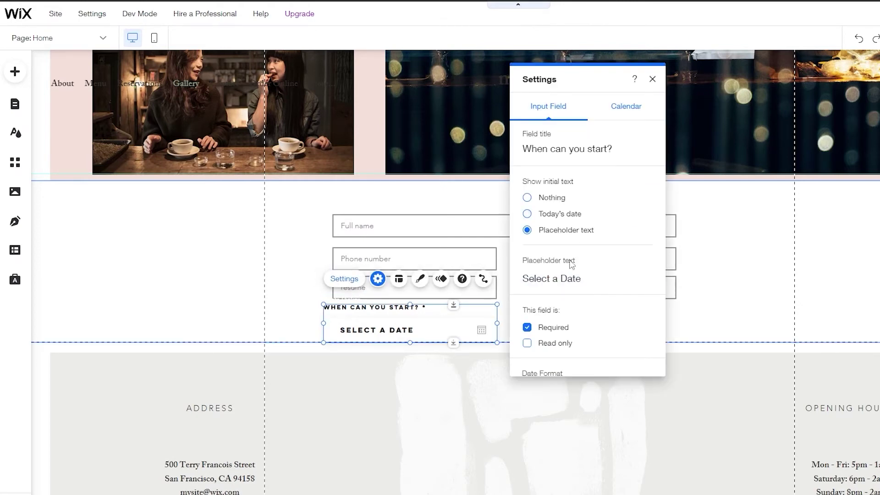
scroll(568, 315, down, 1)
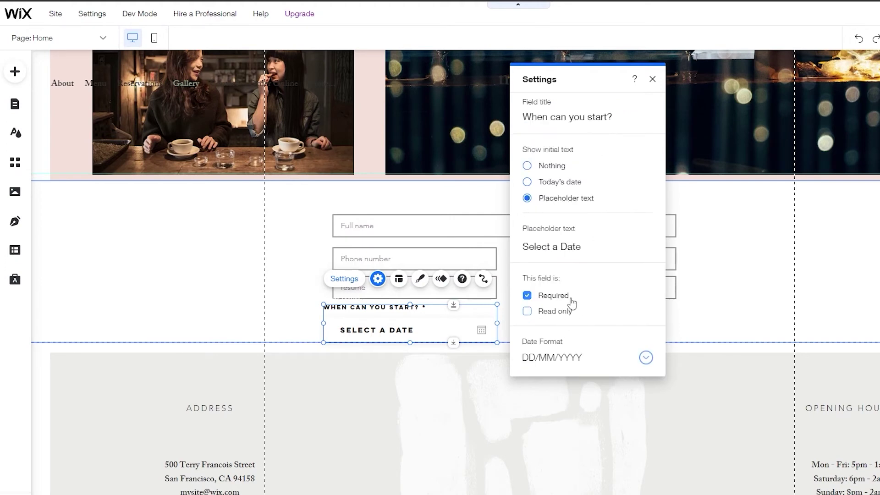
scroll(578, 358, up, 1)
scroll(631, 357, down, 1)
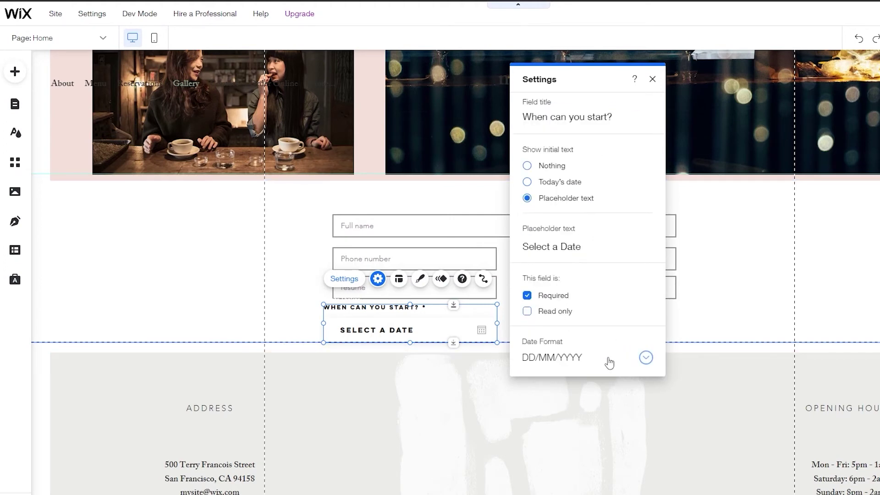
scroll(590, 358, up, 1)
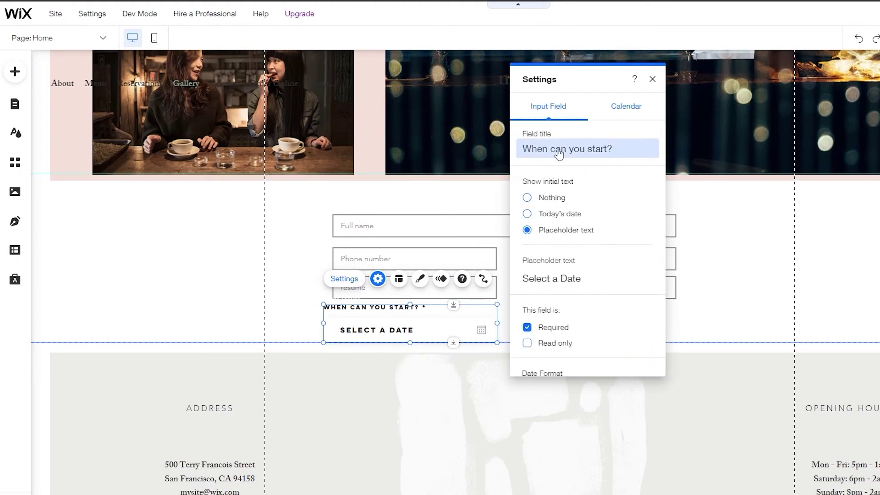
click(640, 113)
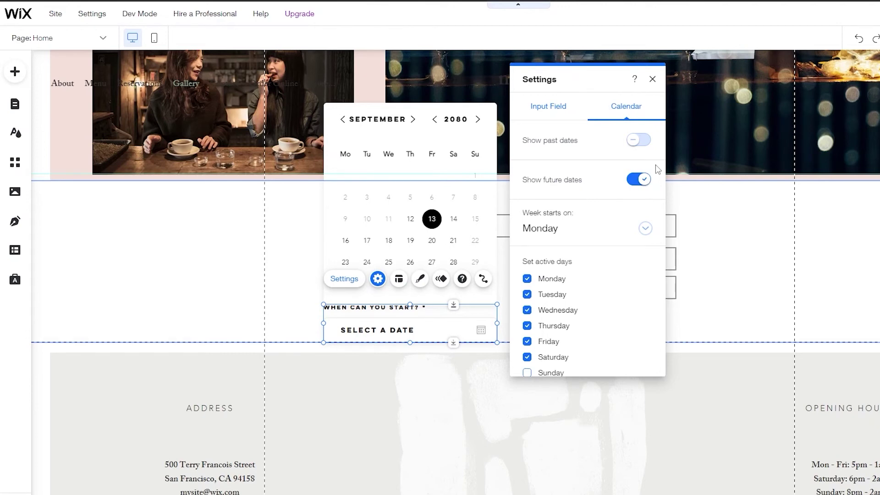
click(590, 228)
click(576, 231)
click(619, 233)
click(618, 239)
scroll(569, 294, down, 1)
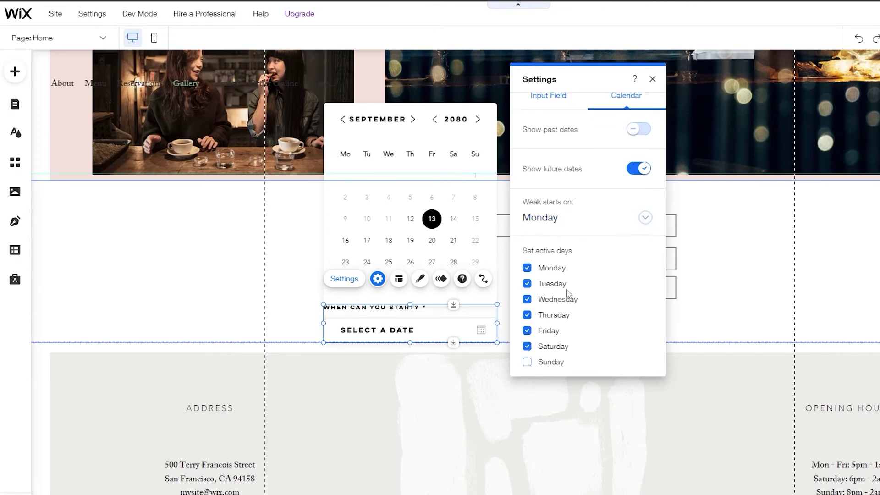
click(743, 312)
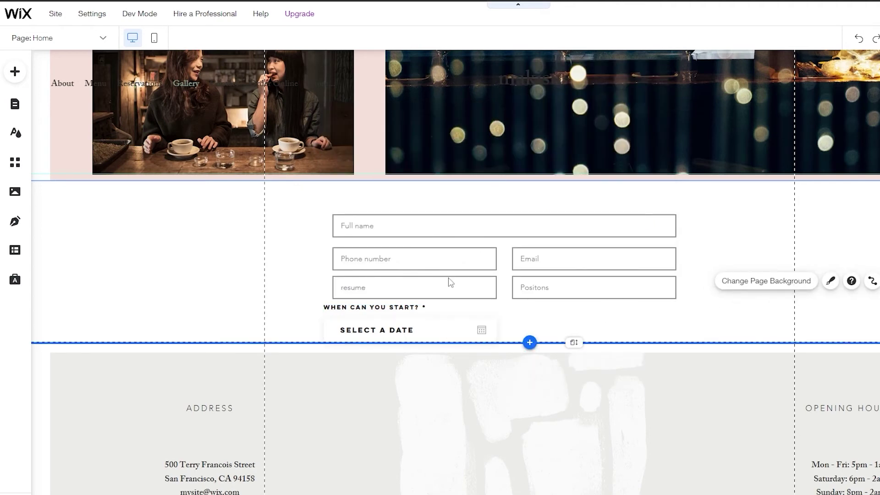
Step: Add a black themed button beside the date picker, beneath the "Positons" input
click(13, 76)
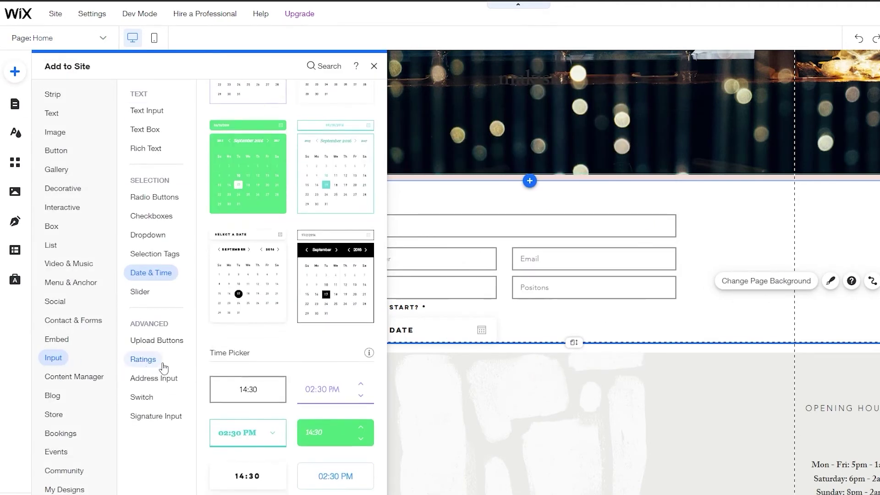
click(166, 349)
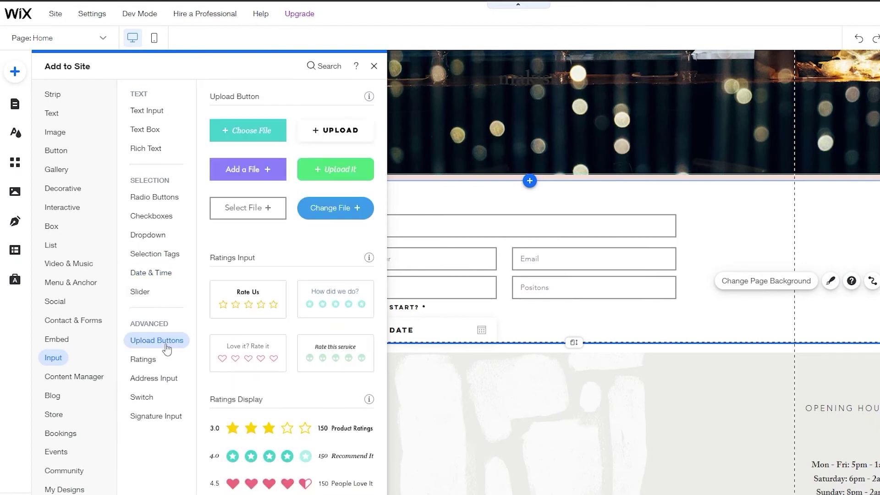
click(168, 382)
click(73, 155)
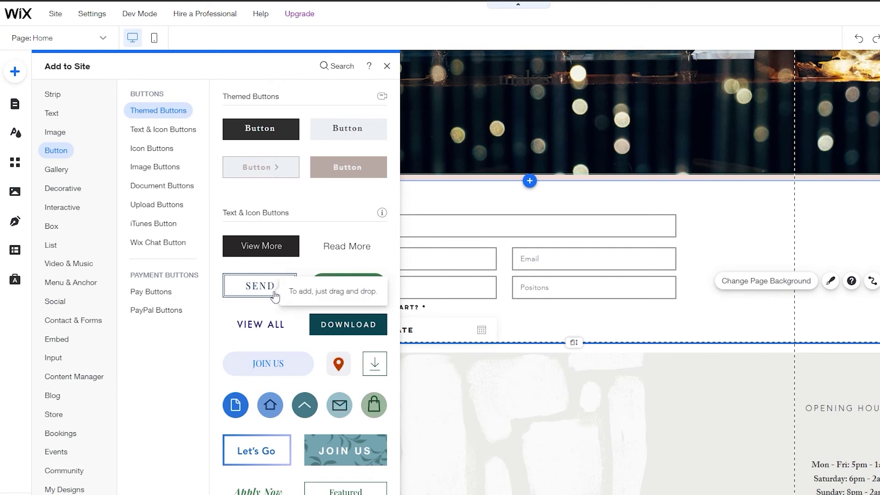
drag(274, 295, 596, 321)
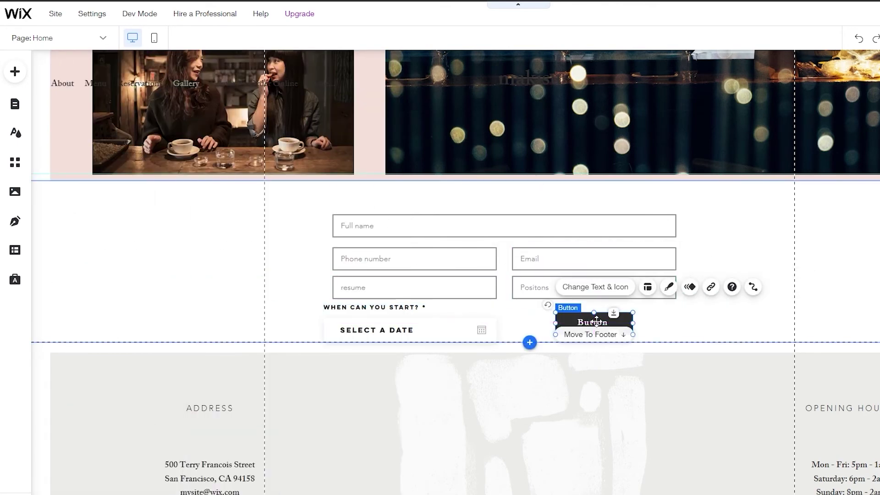
Step: Change the new button's text to "Submit"
click(583, 288)
click(706, 418)
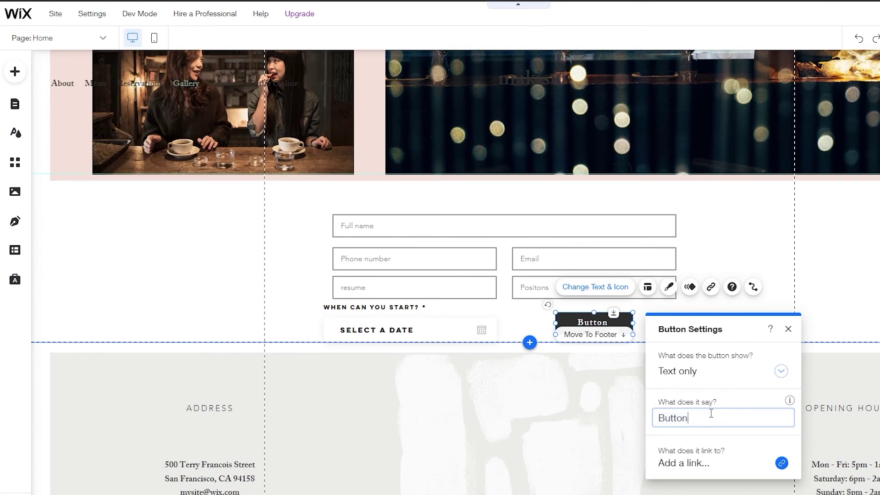
key(ctrl+a)
text(Submit)
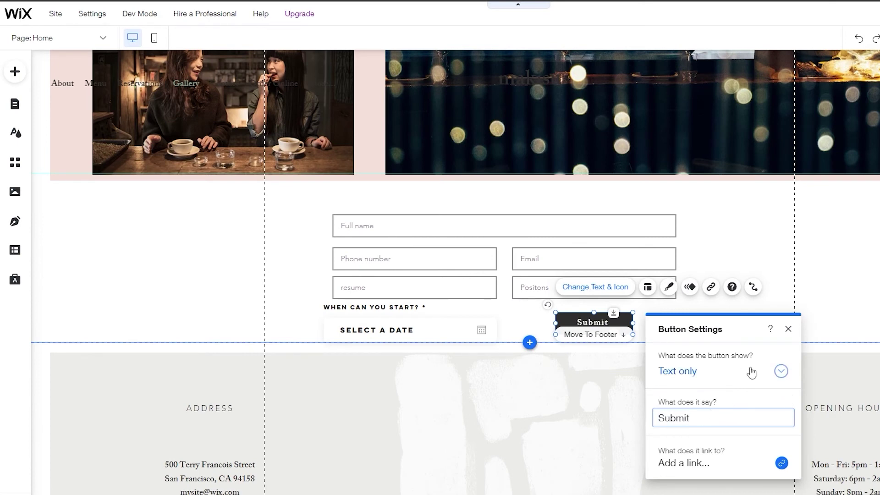
click(812, 287)
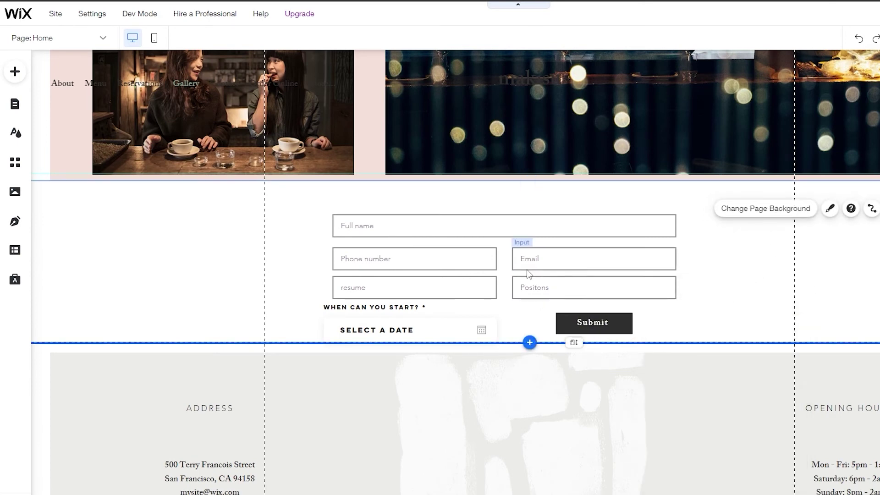
Step: Create an "Applicants dataset" from the applicants collection through the "Full name" input, and move the dataset's icon beside the form
click(517, 229)
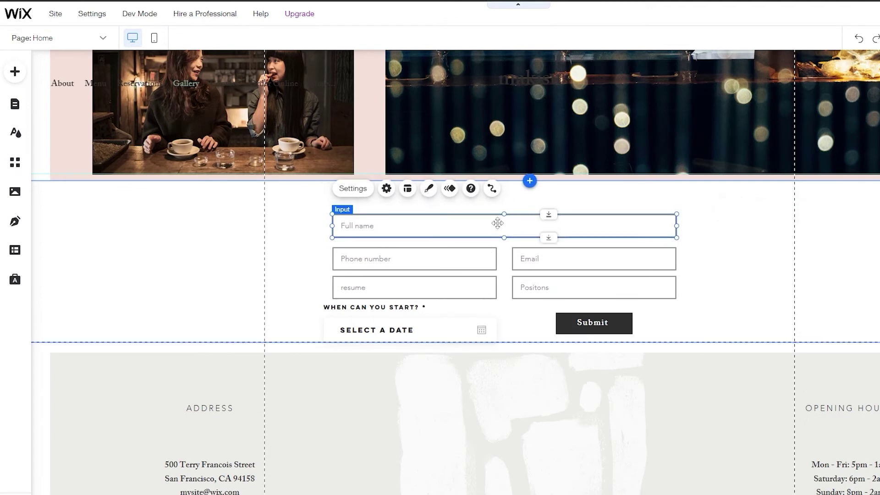
click(494, 195)
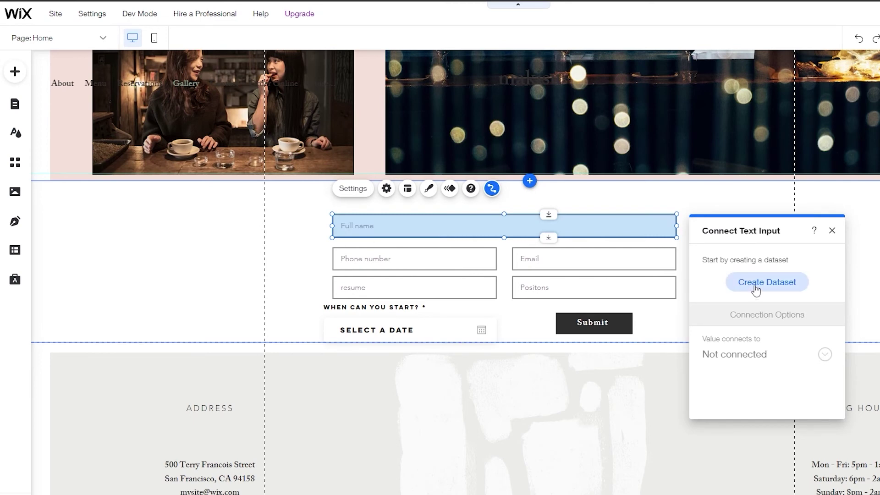
click(765, 289)
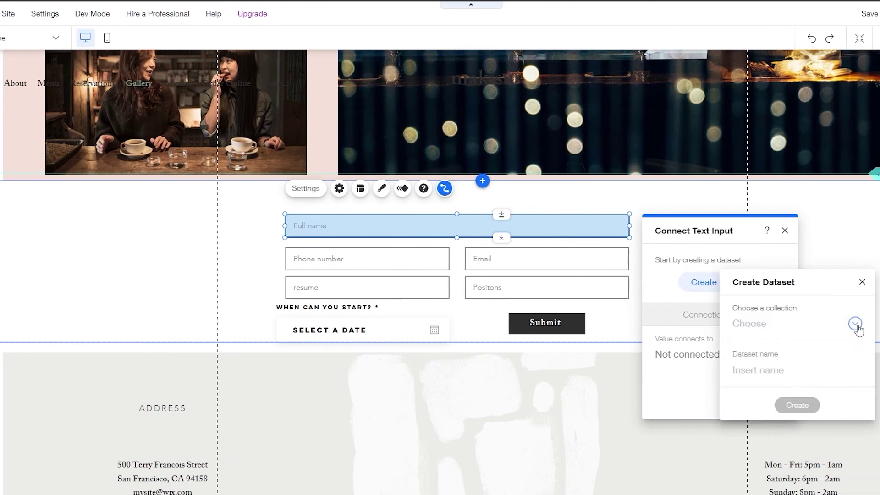
click(855, 324)
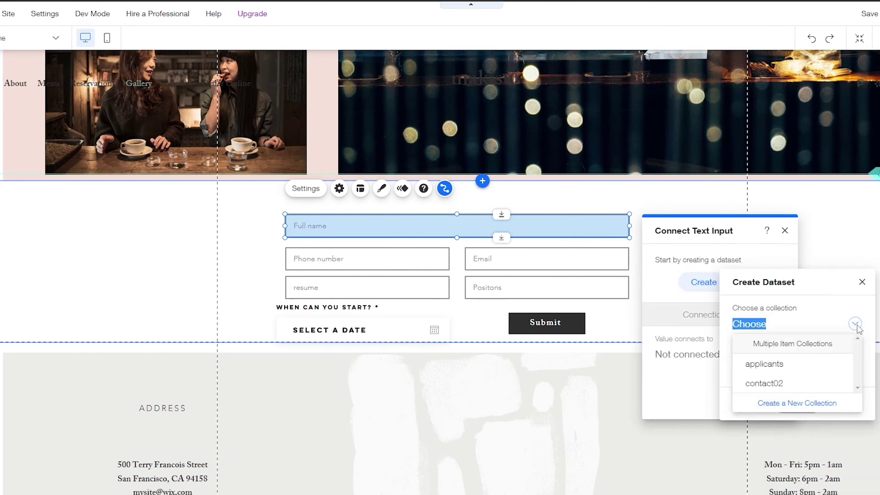
click(789, 365)
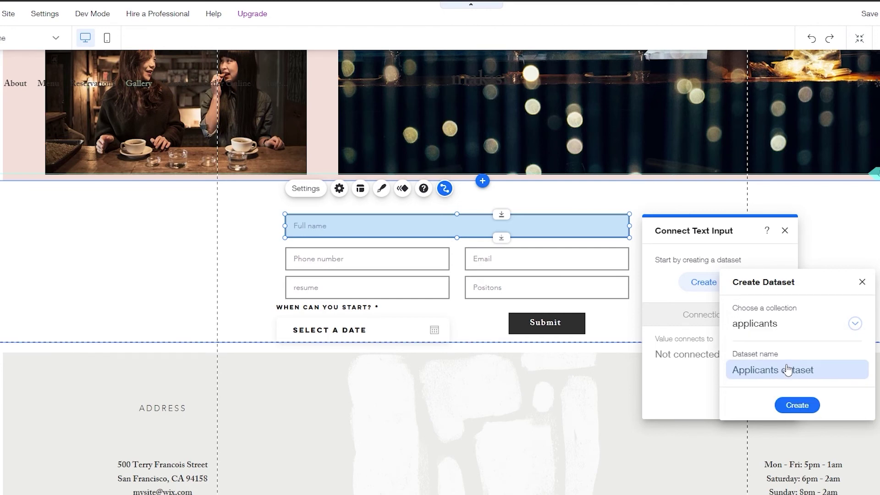
click(798, 406)
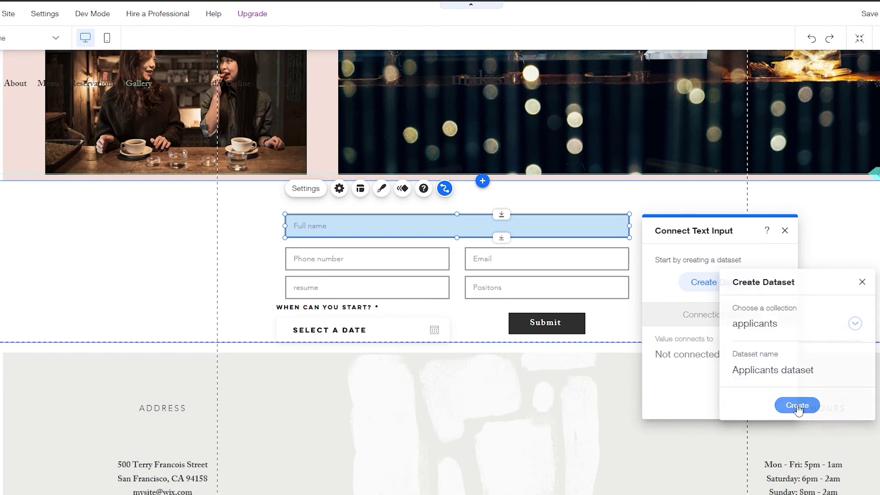
click(785, 230)
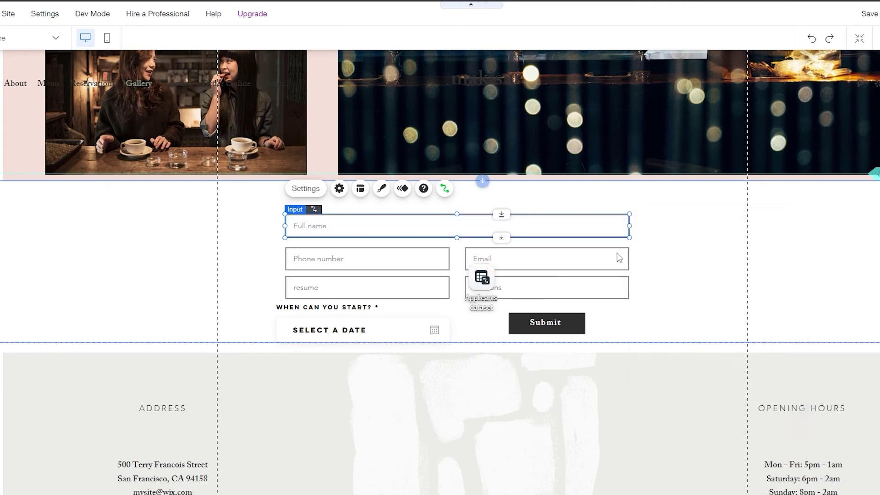
drag(482, 280, 713, 232)
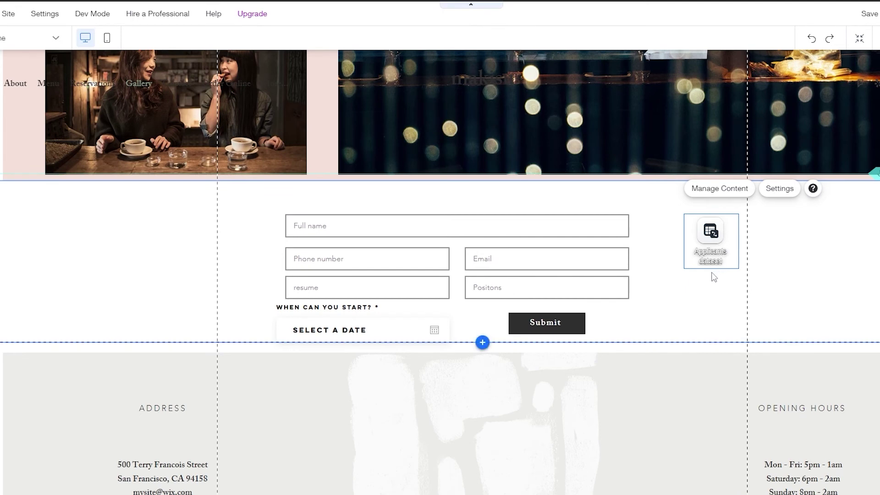
click(468, 233)
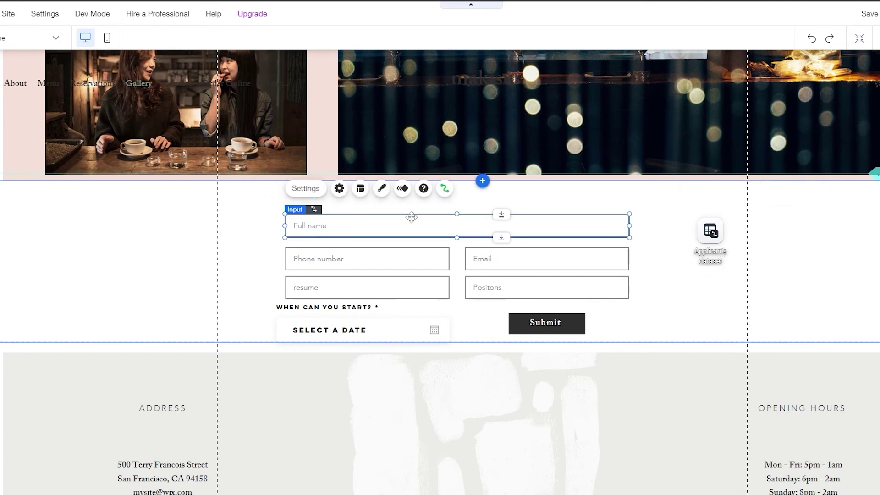
click(444, 189)
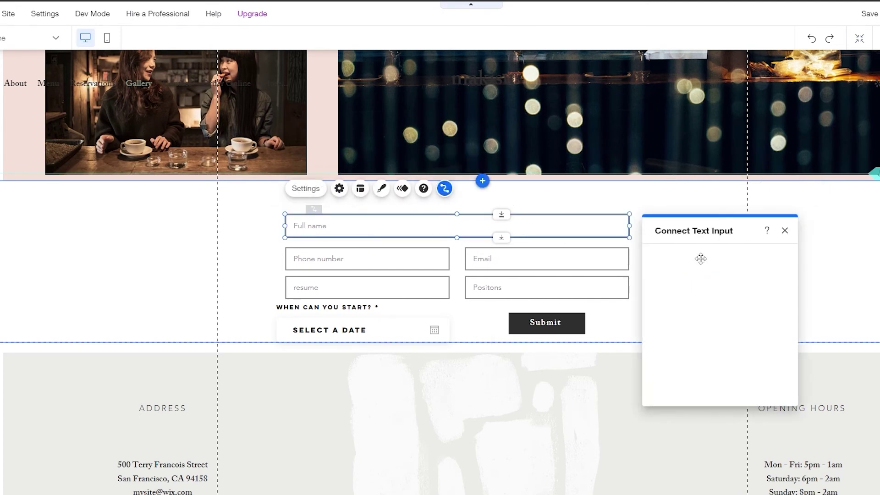
click(639, 204)
Step: Connect the "Phone number" input's value to the Phone Number (Text) field of the Applicants dataset
click(379, 260)
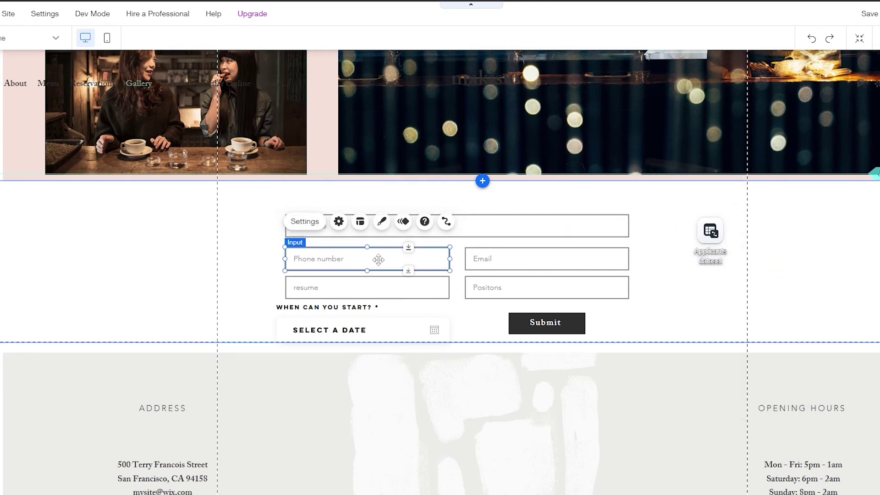
click(445, 222)
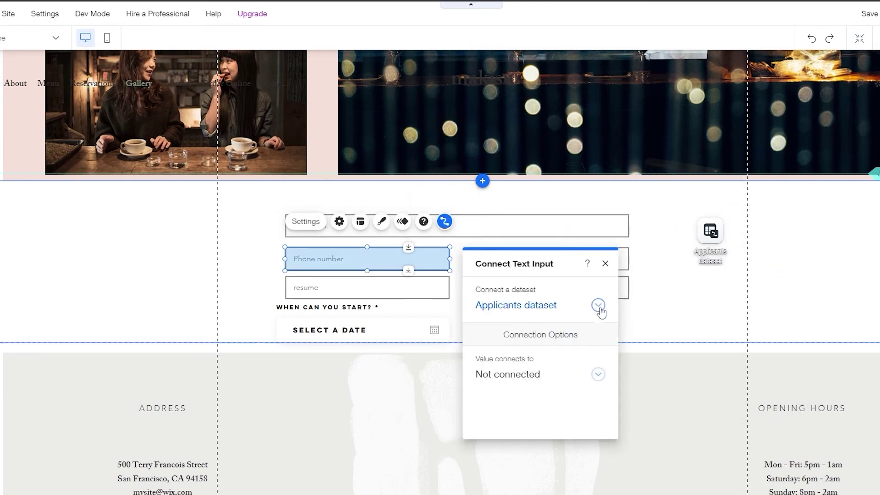
click(599, 306)
click(600, 310)
click(598, 374)
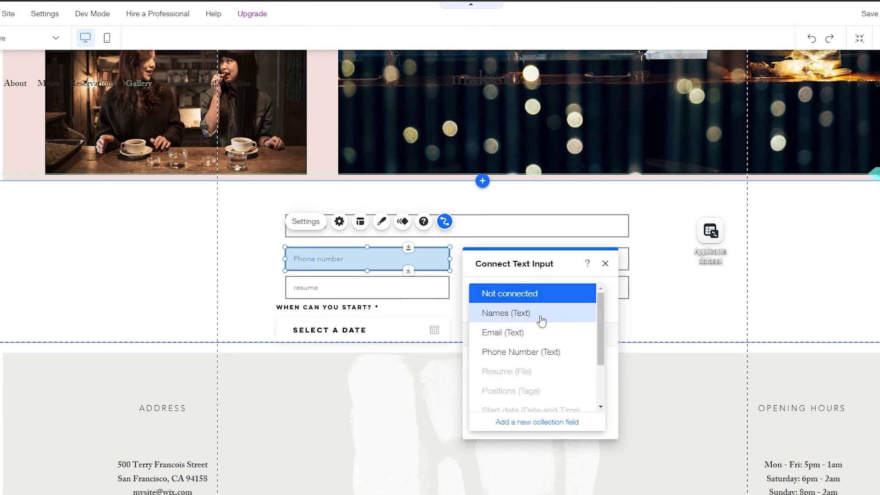
click(546, 353)
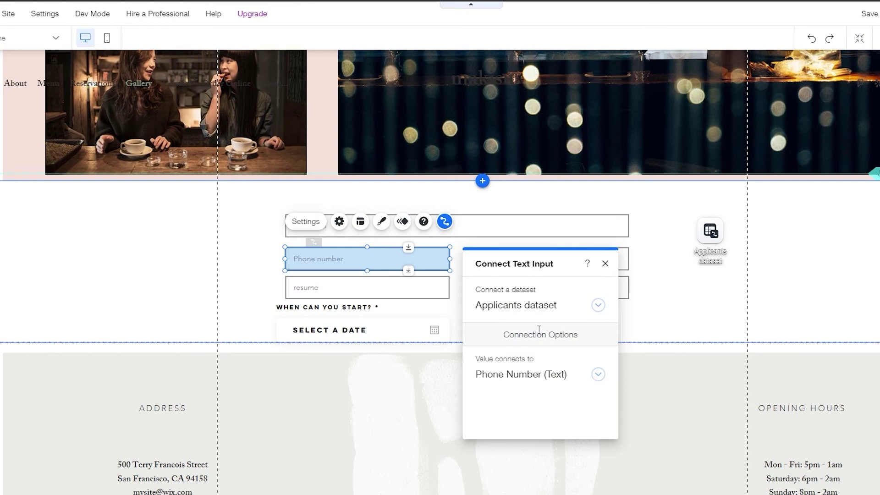
click(634, 295)
Step: Connect the "Email" input's value to the Email (Text) field of the Applicants dataset
click(545, 259)
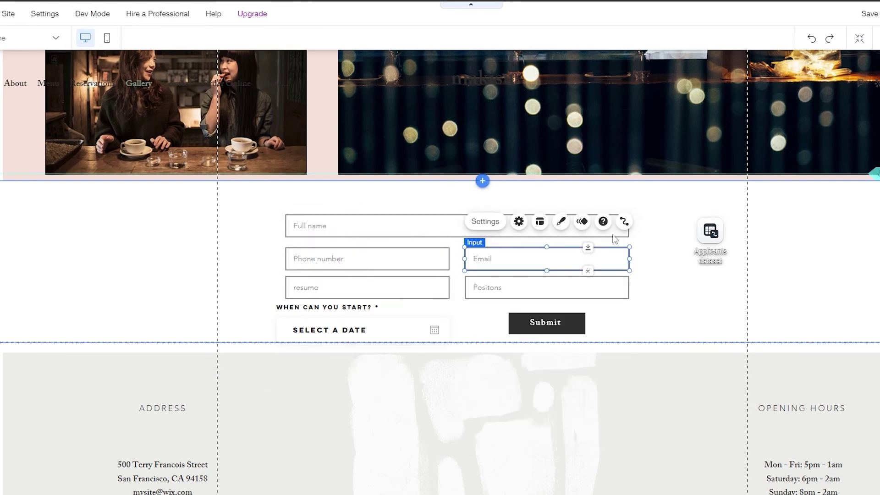
click(624, 222)
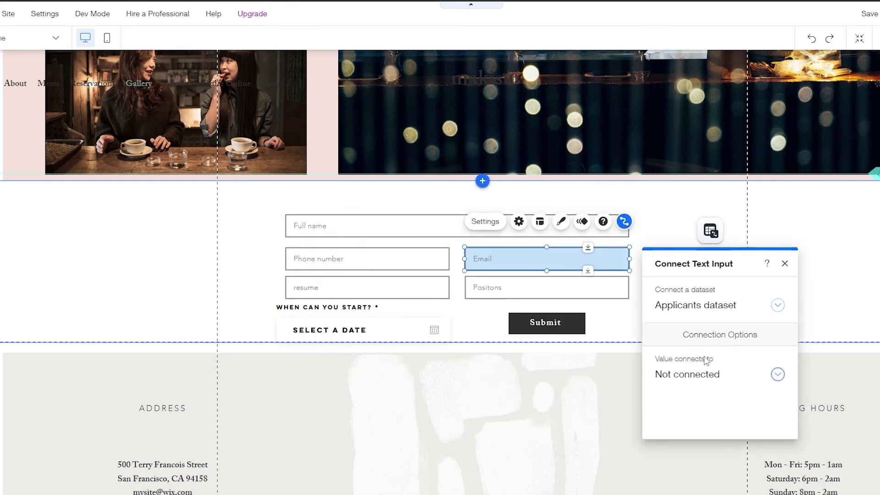
click(713, 375)
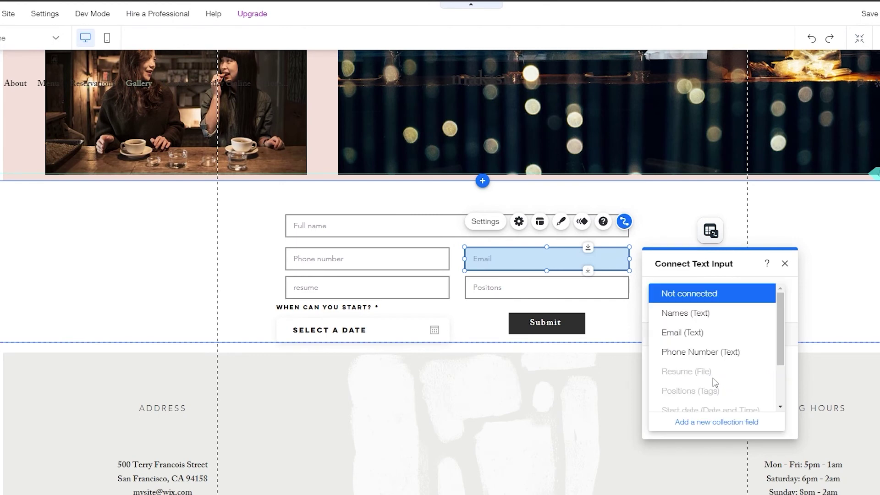
click(710, 336)
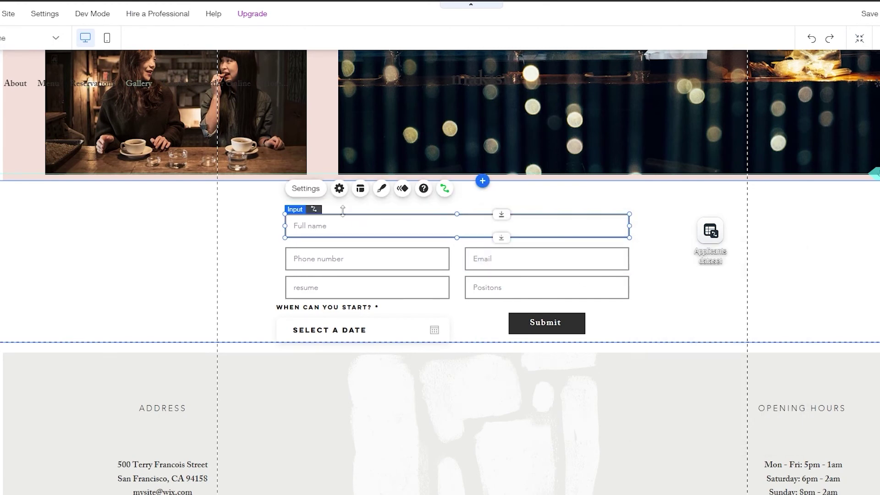
Step: Connect the "Full name" input's value to the Names (Text) field of the Applicants dataset
click(444, 189)
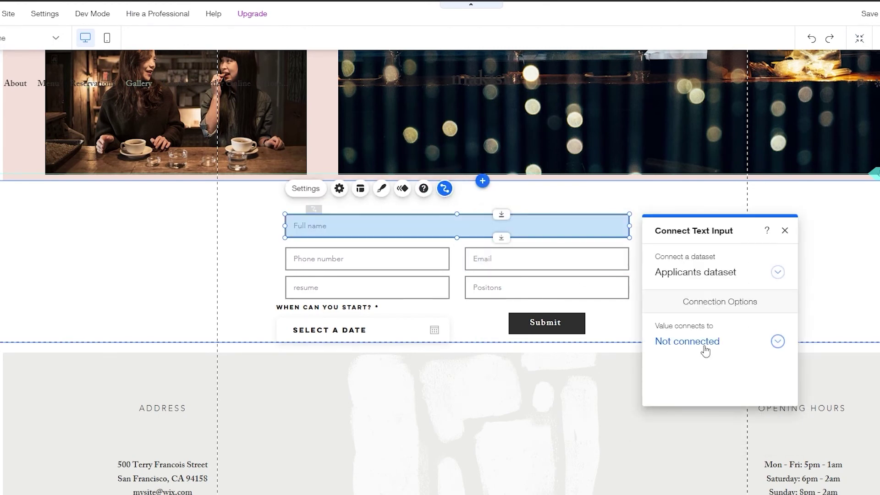
click(706, 343)
click(698, 284)
Step: Check which collection fields the "resume" input can connect to and view its available input types
click(388, 287)
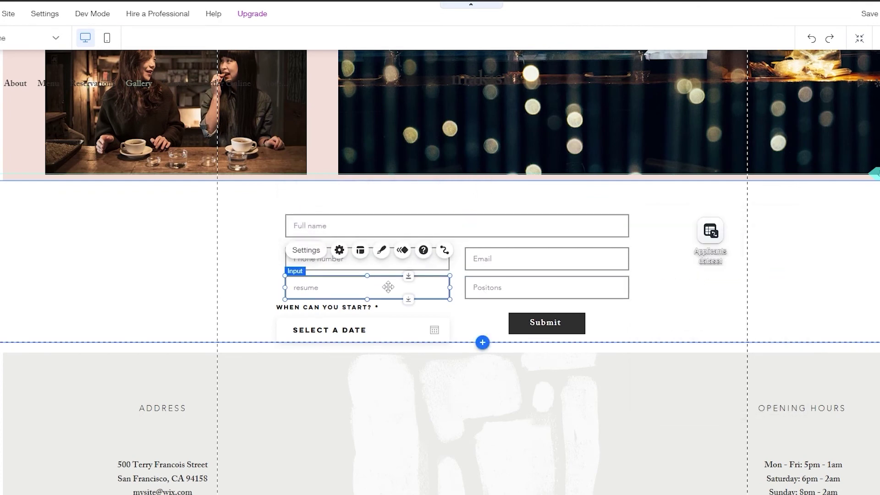
click(444, 250)
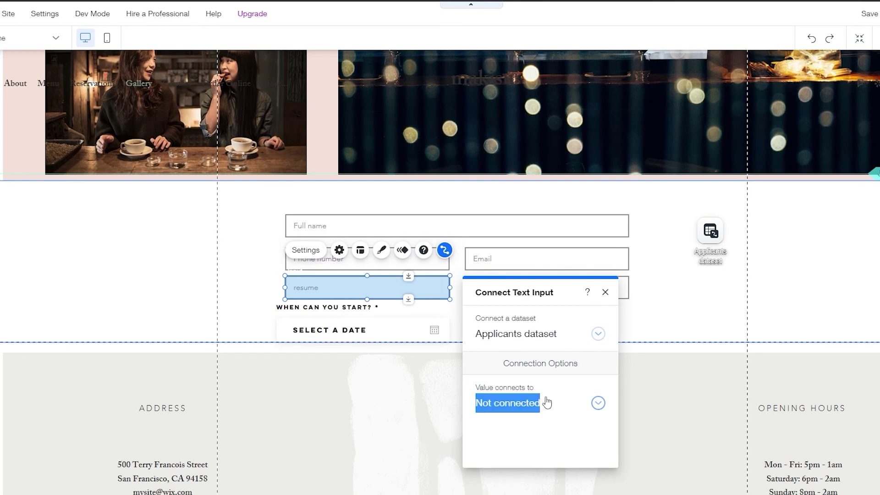
click(566, 403)
scroll(566, 403, down, 3)
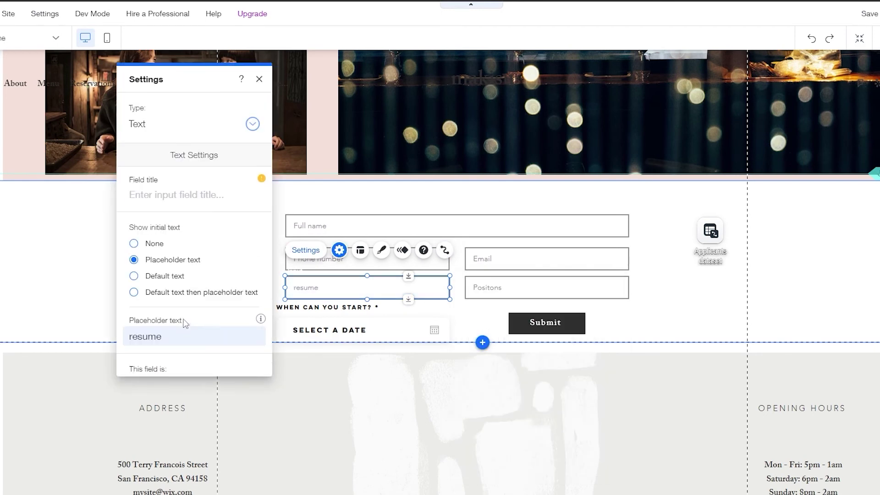
click(252, 127)
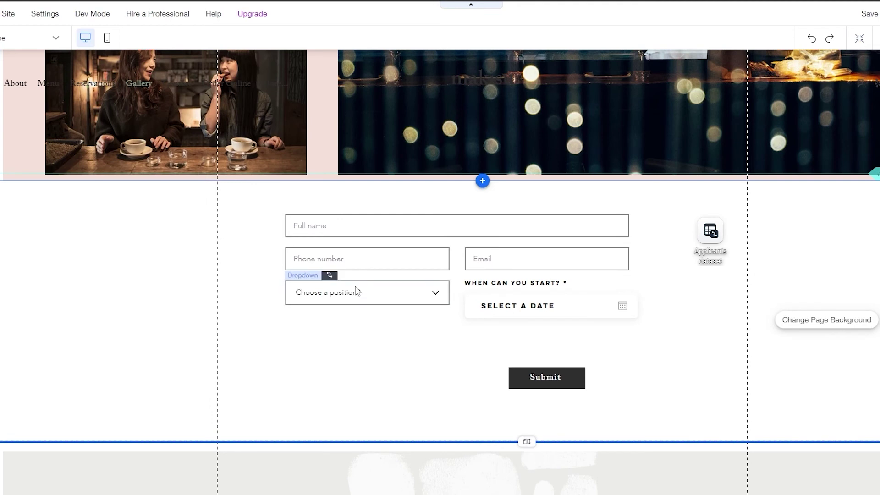
Step: Review the dataset connection of the "Choose a position?" dropdown
click(357, 292)
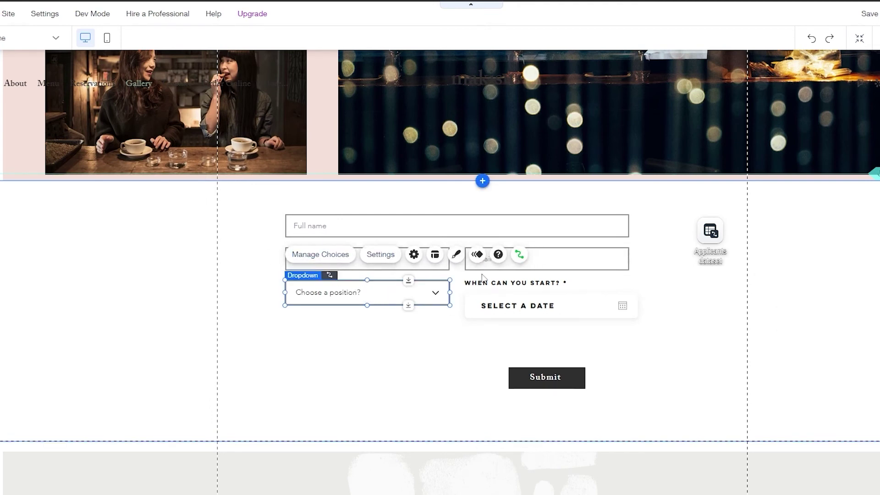
click(518, 256)
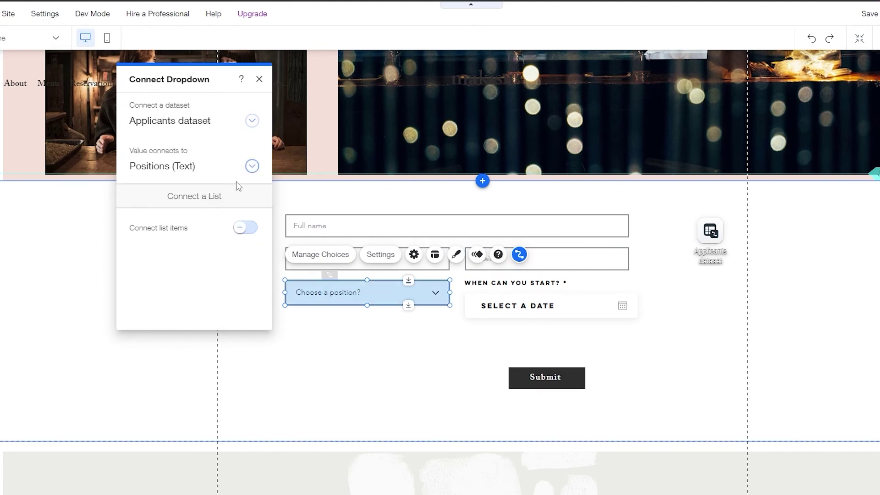
click(340, 332)
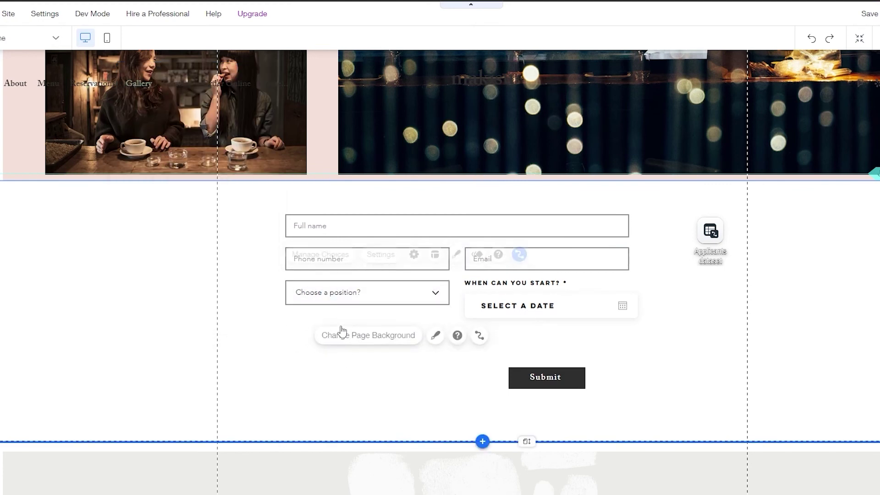
Step: Relabel the position dropdown's first three choices as "Manager", "Waiter or waitress" and "Barista"
click(360, 294)
click(321, 256)
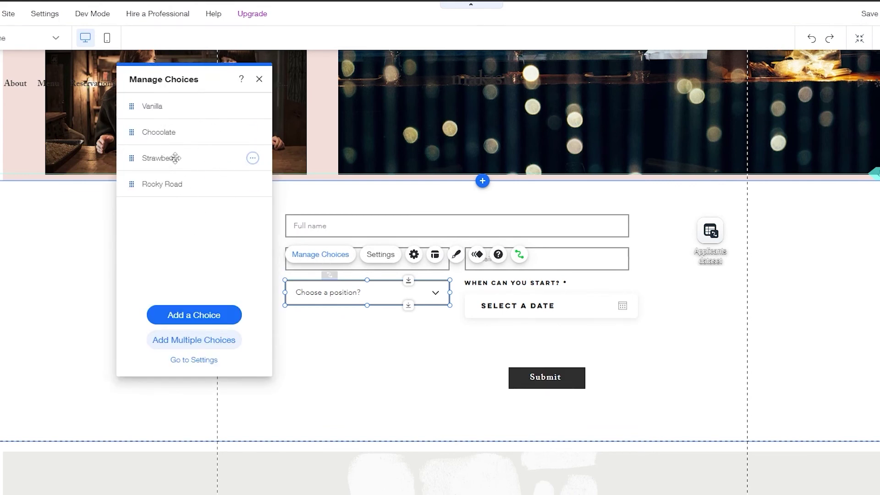
click(252, 107)
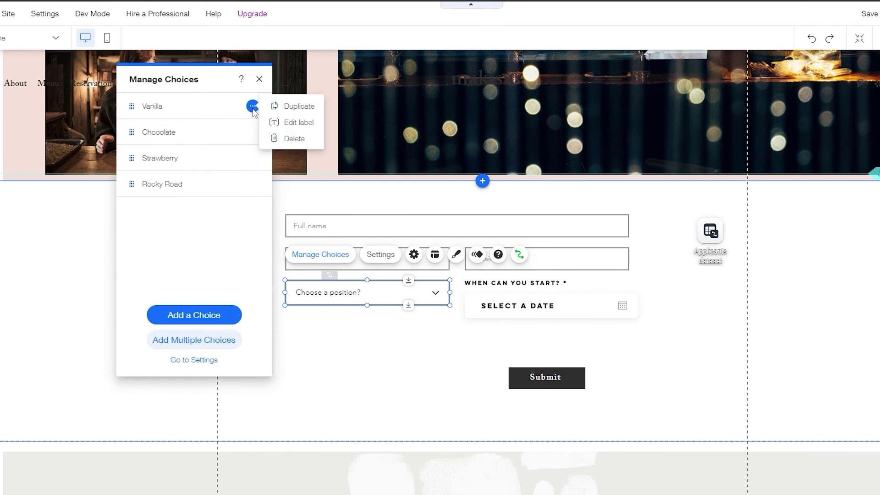
double_click(206, 105)
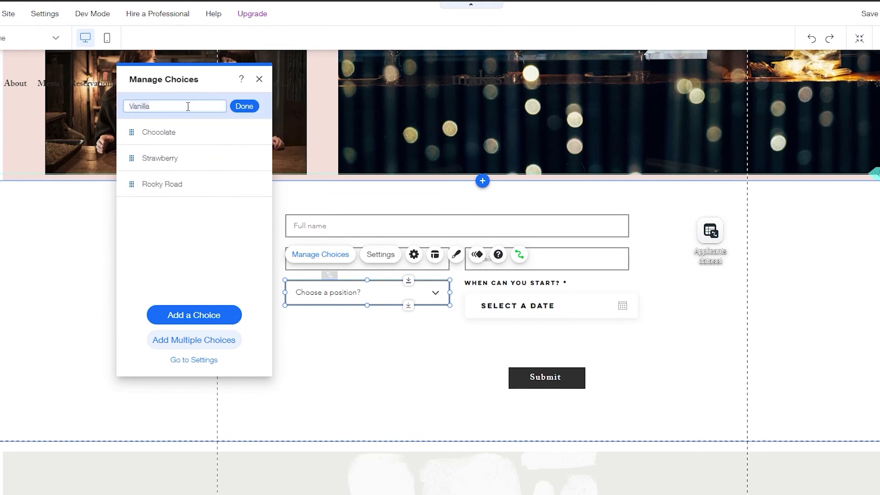
text(Manager)
double_click(205, 132)
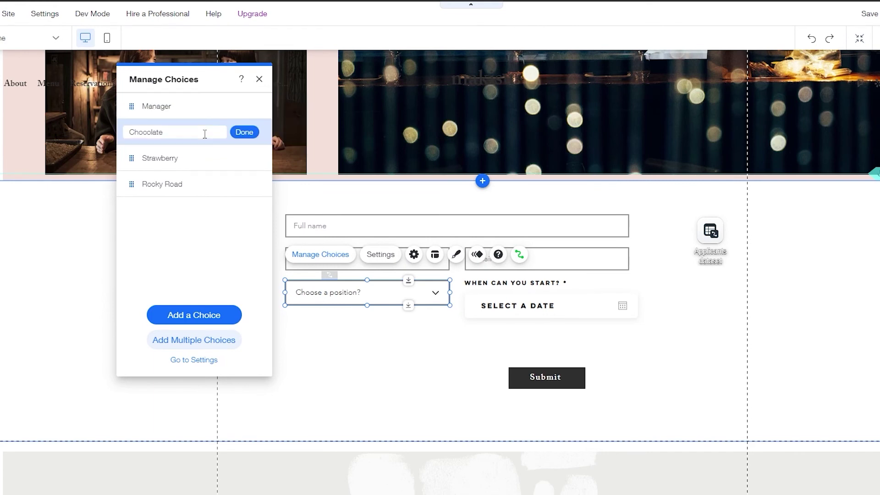
text(Waiter)
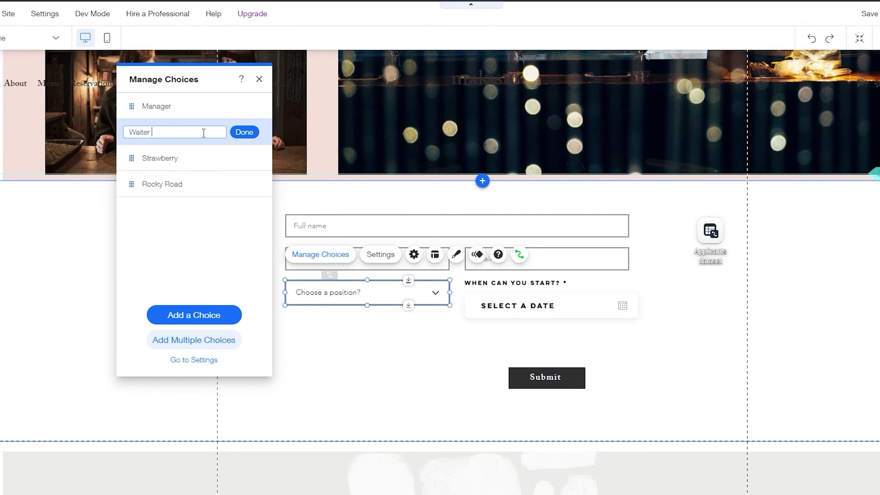
text( or waitress)
key(Return)
double_click(198, 158)
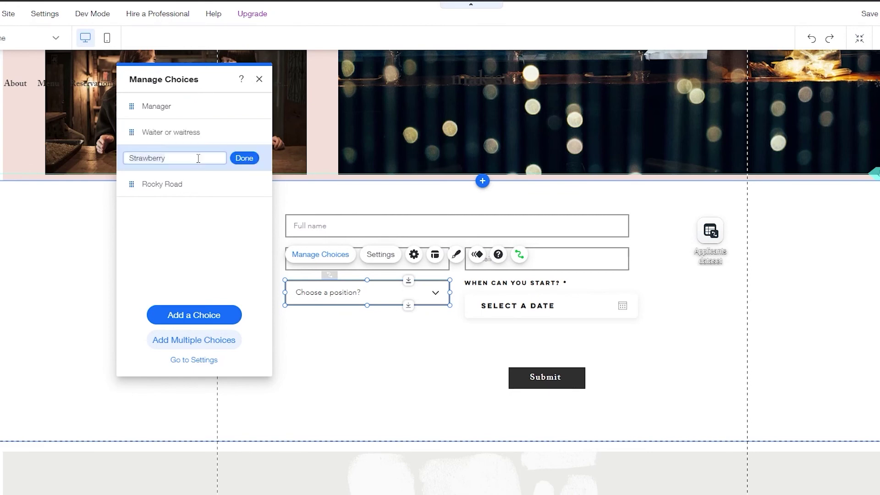
text(Barasta)
key(Return)
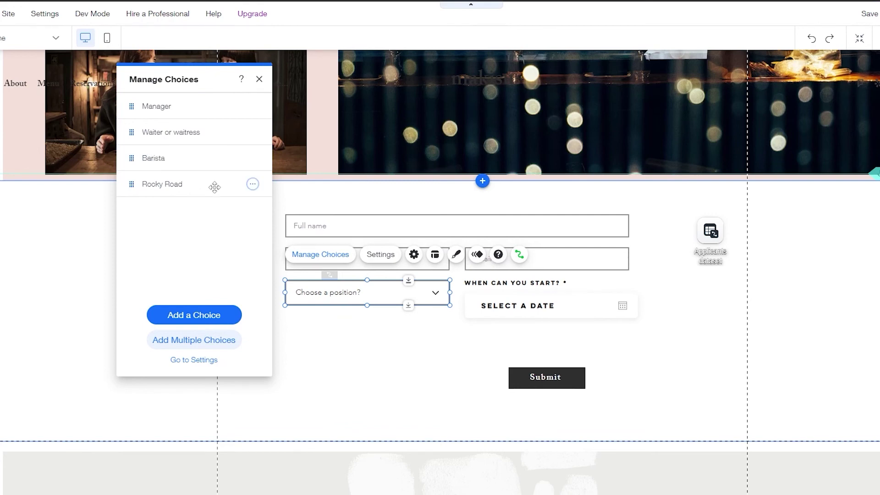
Step: Delete the "Rocky Road" choice from the position dropdown and close its list of choices
right_click(196, 189)
click(177, 205)
click(253, 183)
click(296, 216)
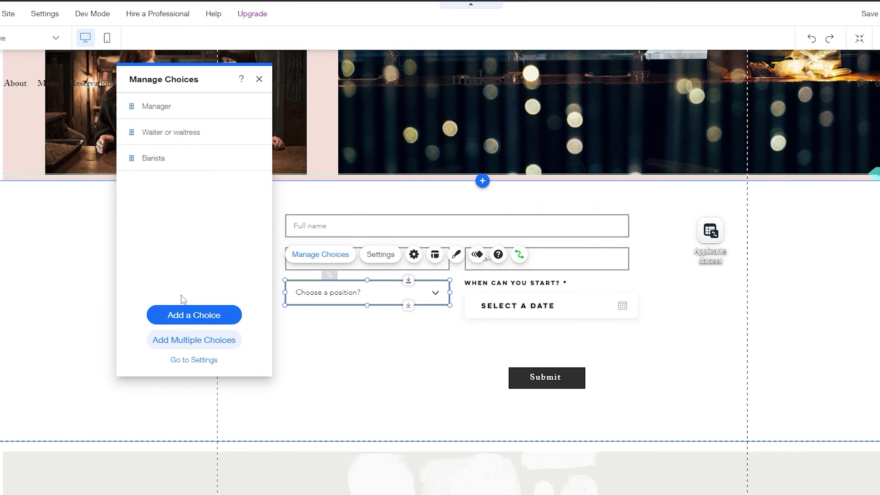
click(321, 328)
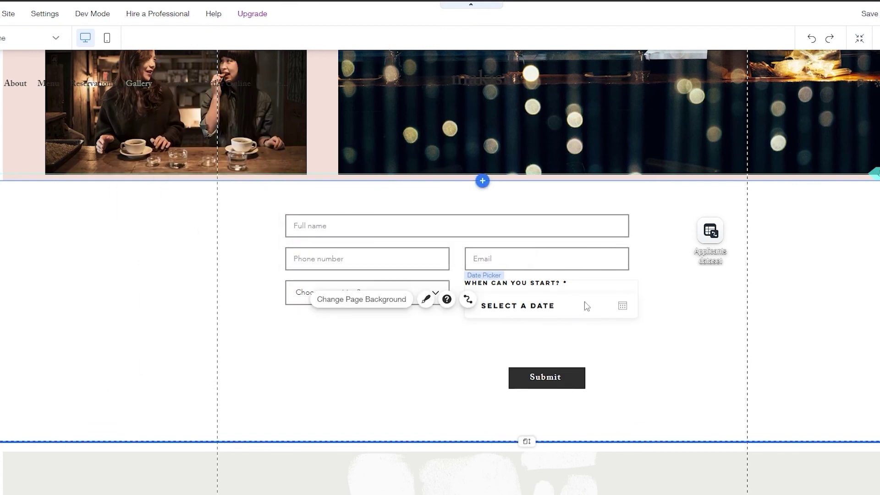
Step: Move the Submit button up so it sits closer beneath the date picker
click(532, 376)
drag(556, 360, 555, 339)
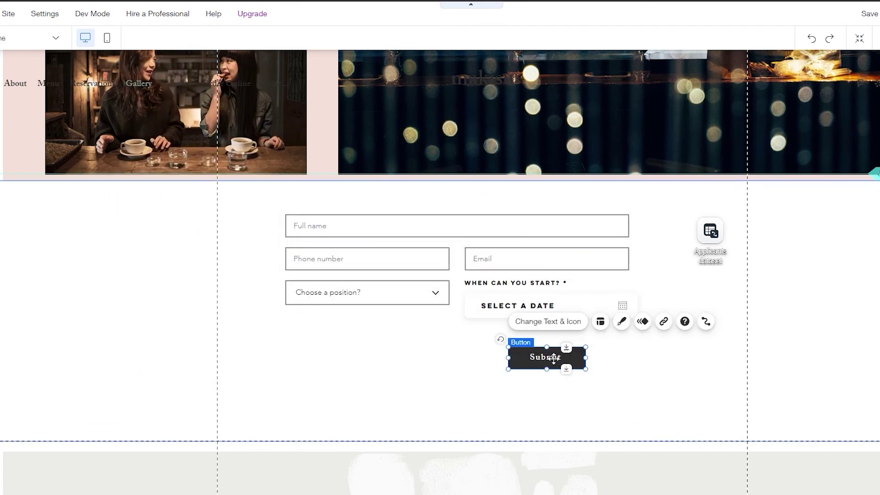
click(422, 353)
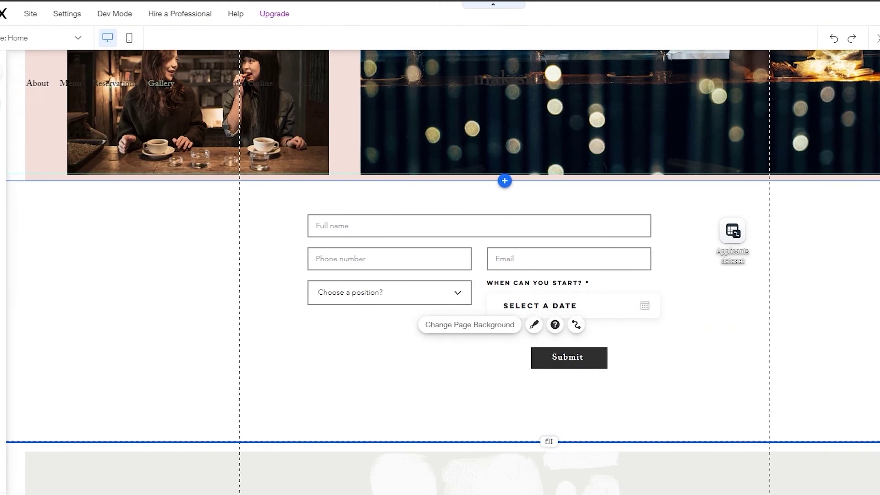
Step: Add a "Choose File" upload button to the form below the "Choose a position?" dropdown
click(0, 71)
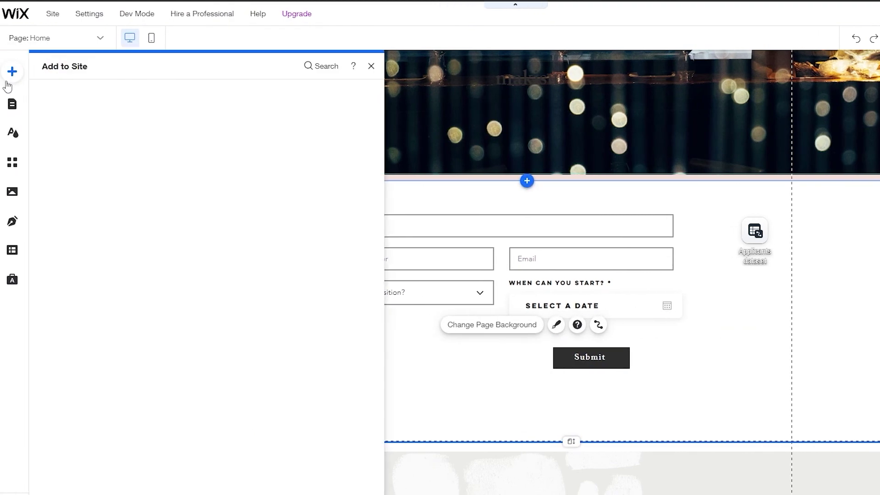
click(28, 357)
click(140, 351)
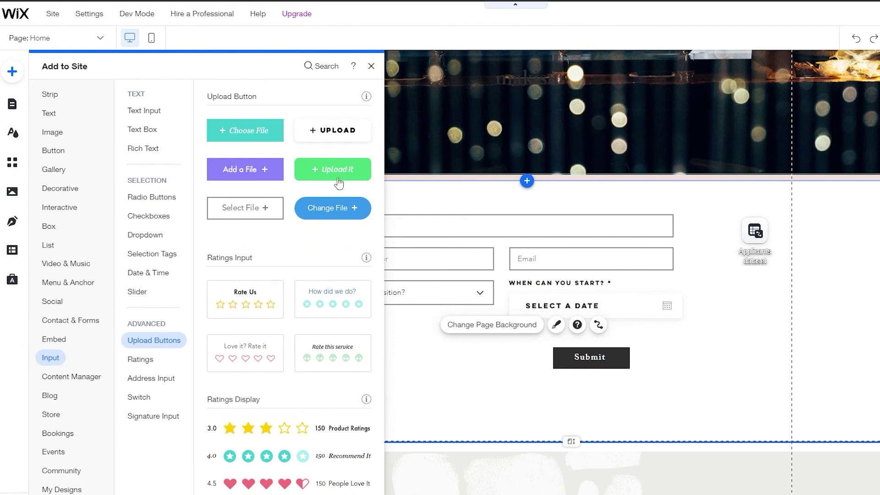
drag(260, 138, 417, 337)
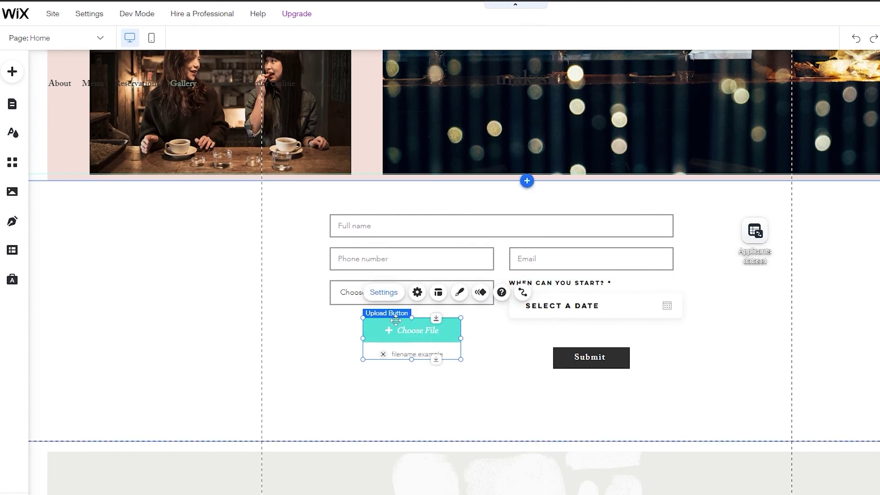
Step: Set the upload button's supported file type to Document and its field title to "Resume"
click(384, 293)
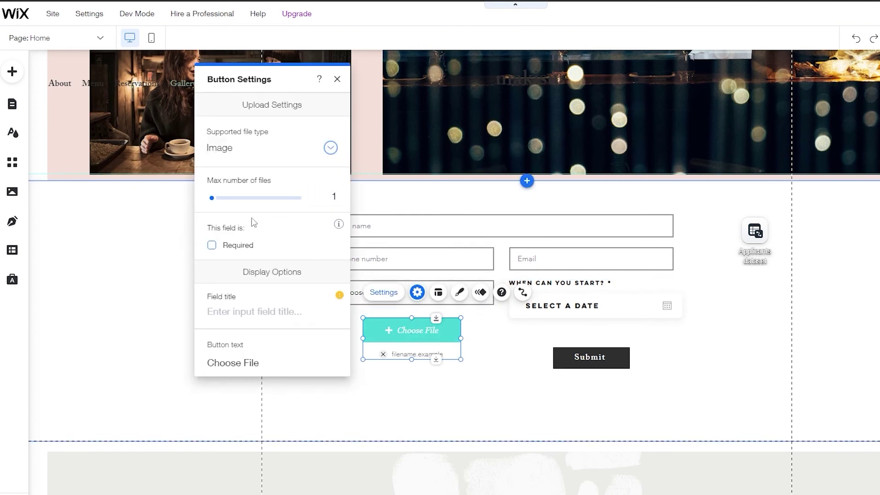
click(236, 157)
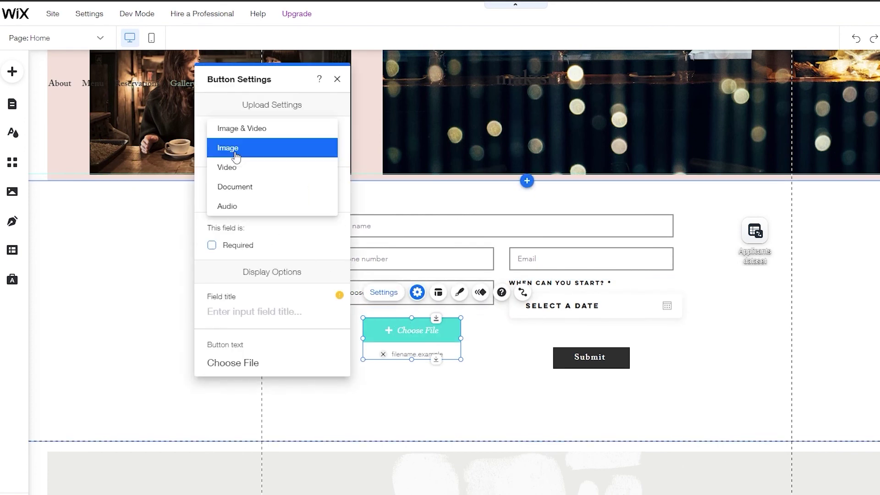
click(252, 193)
click(245, 306)
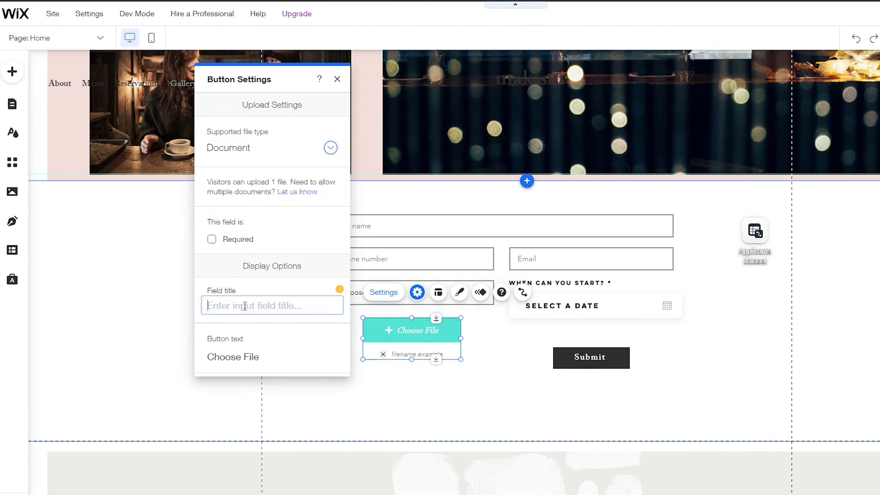
text(Resume)
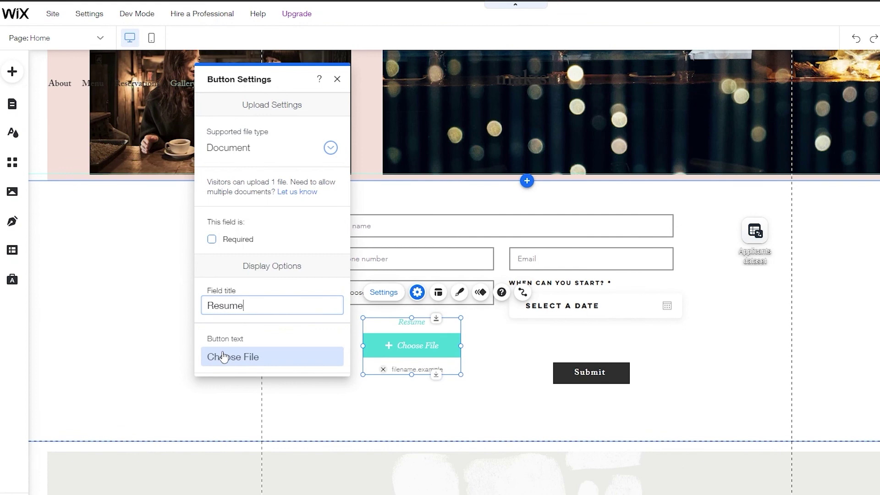
Step: Change the upload button's text to "Upload Resume"
scroll(224, 357, down, 2)
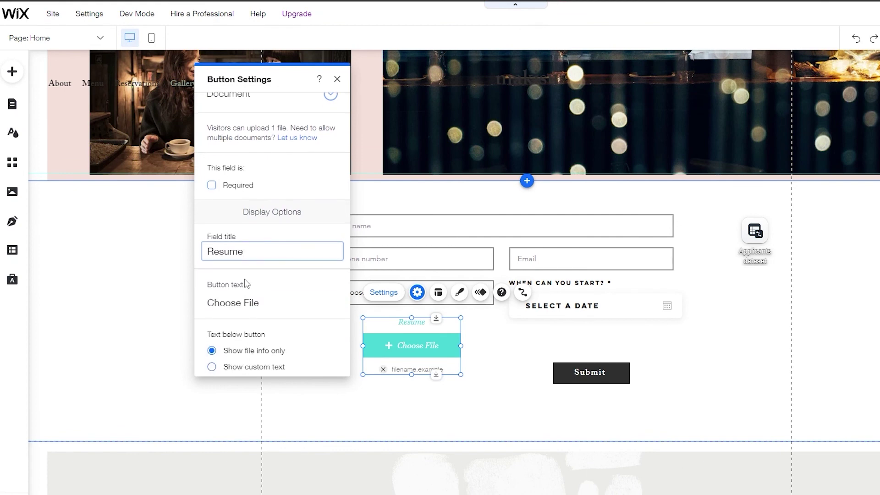
click(260, 304)
click(274, 301)
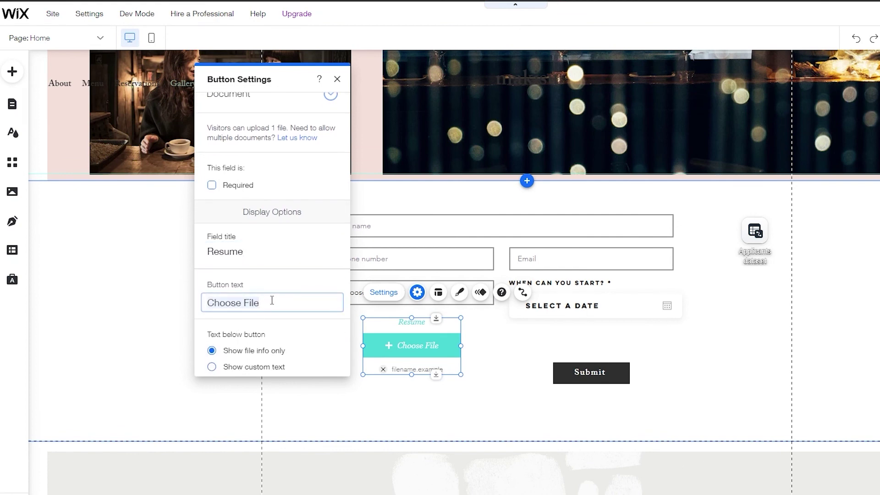
text(Upload Resume)
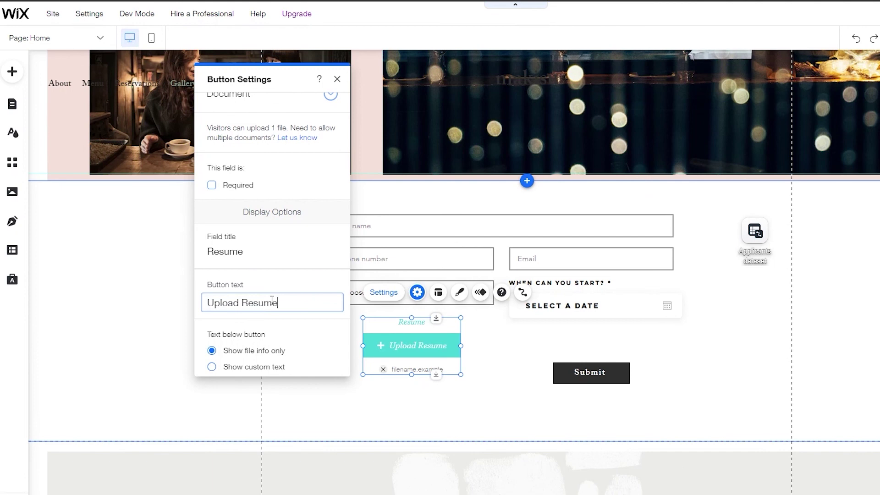
Step: Make the resume upload a required field and close its settings
scroll(252, 346, down, 1)
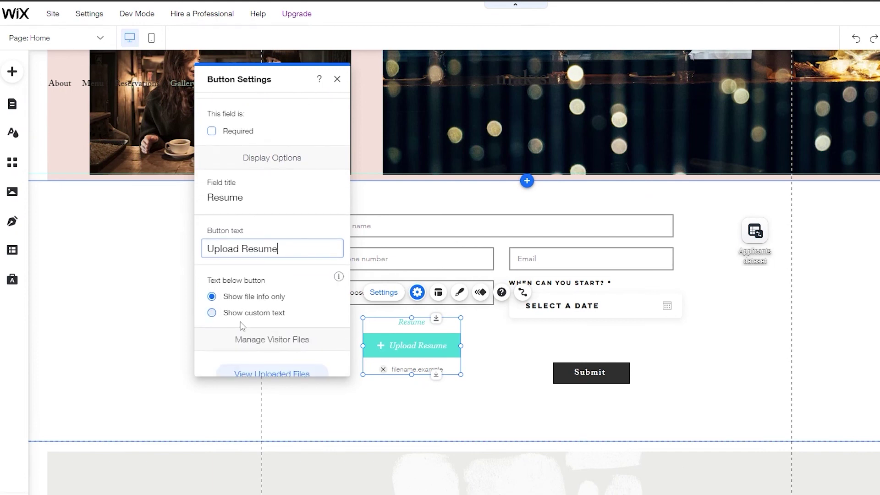
scroll(253, 311, down, 1)
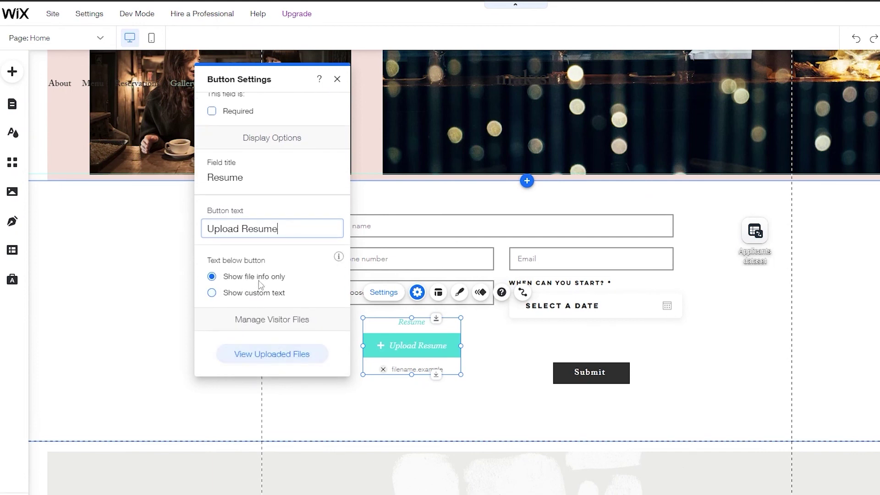
scroll(271, 215, up, 2)
click(255, 227)
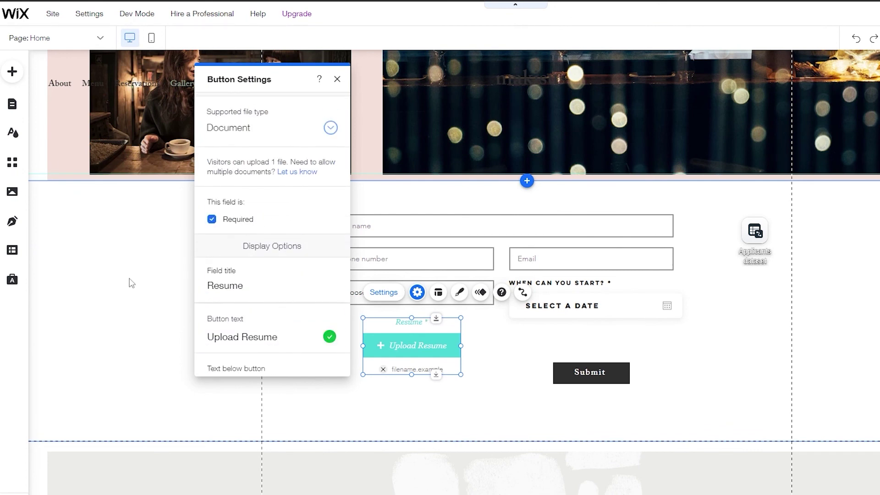
click(148, 334)
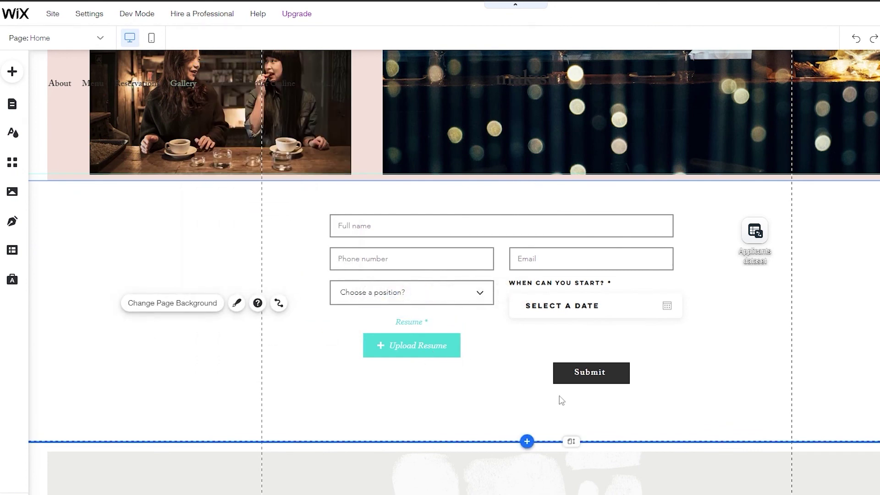
Step: Move the Submit button up level with the "Upload Resume" button
drag(588, 376, 593, 350)
click(598, 374)
double_click(597, 350)
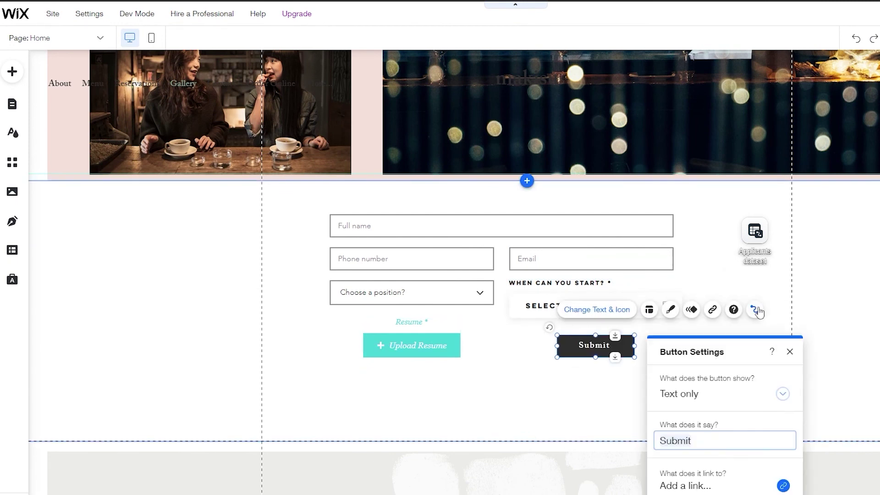
Step: Connect the Submit button's click action to the Submit action of the Applicants dataset
click(758, 312)
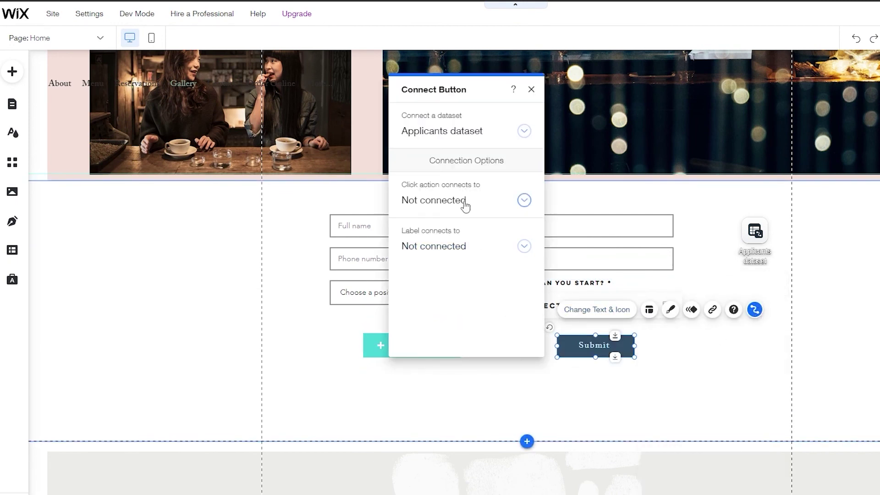
click(517, 207)
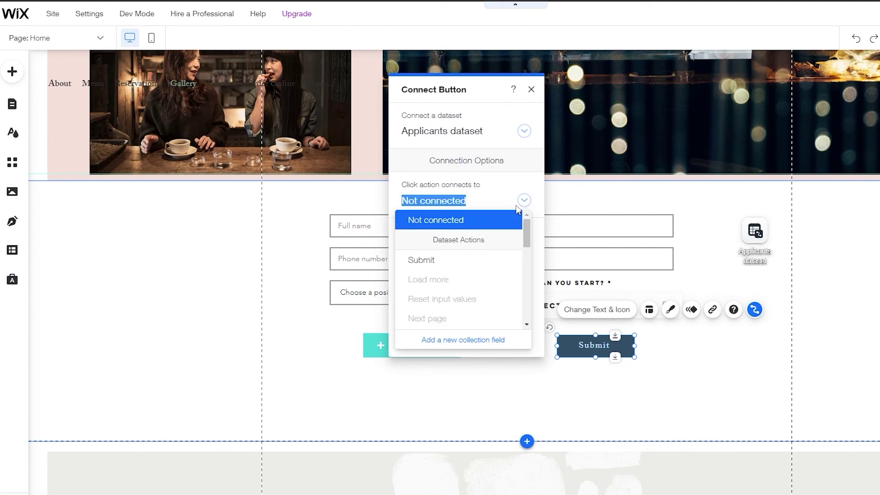
scroll(488, 293, down, 2)
scroll(459, 275, up, 2)
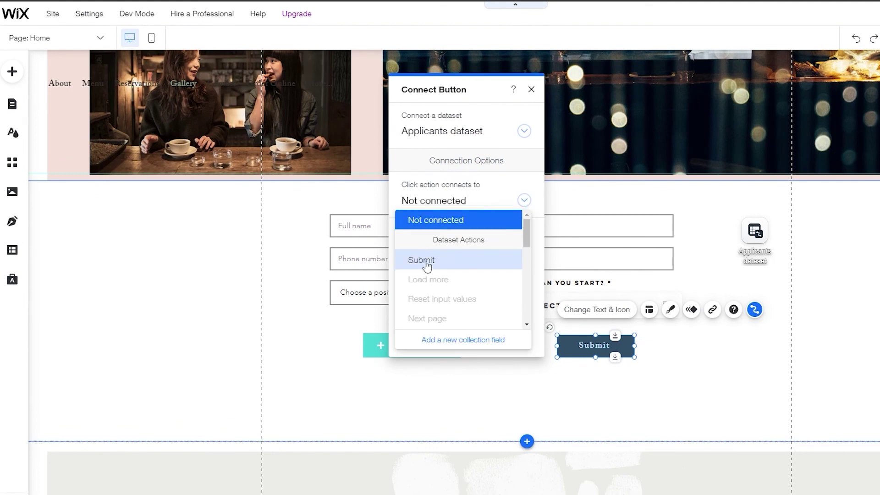
click(420, 260)
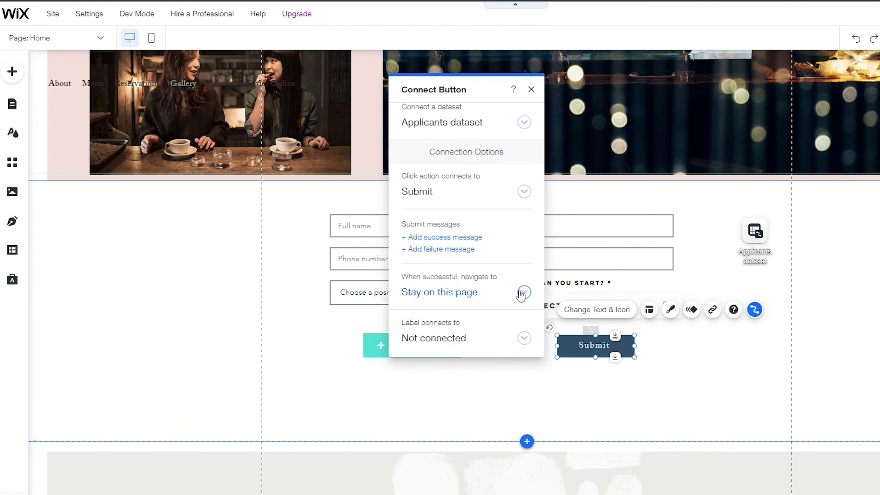
Step: Review where the Submit button can navigate after a successful submission, keeping "Stay on this page", and close its connection settings
click(524, 293)
scroll(448, 226, down, 3)
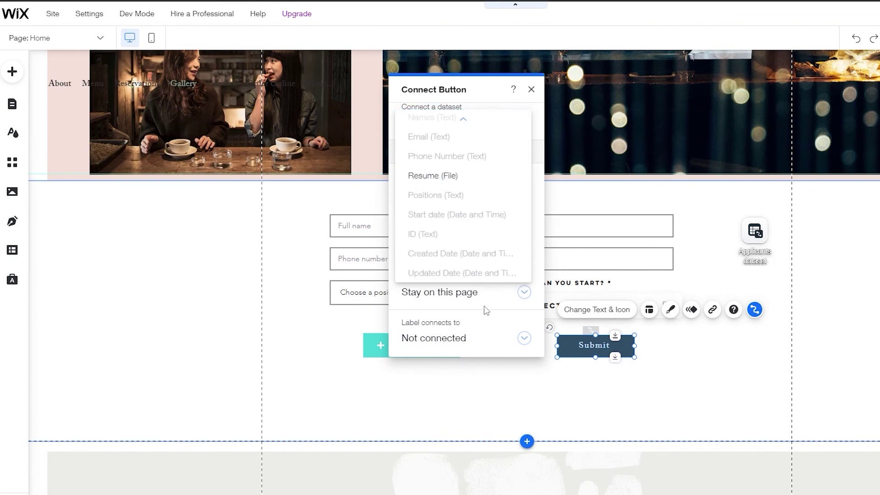
click(520, 302)
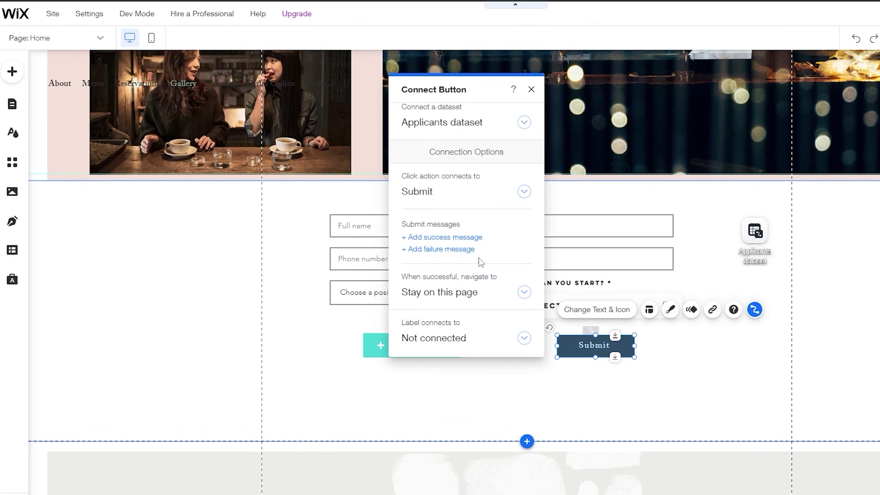
scroll(477, 273, up, 1)
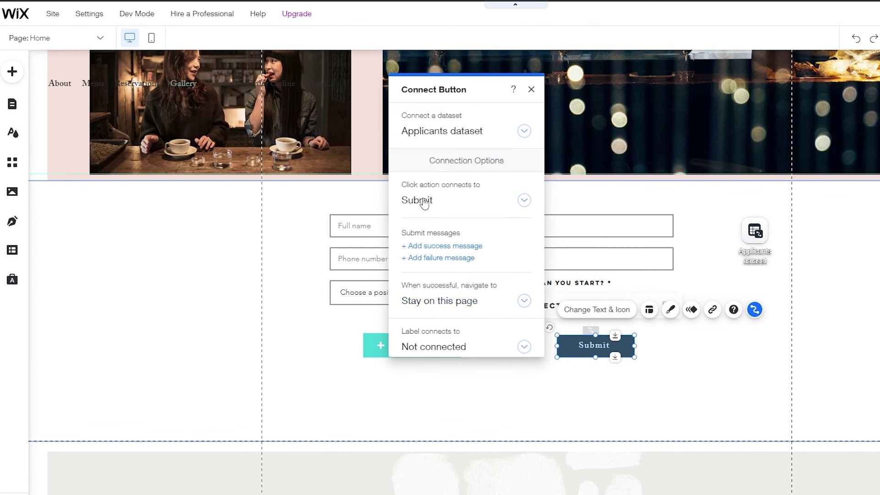
click(482, 402)
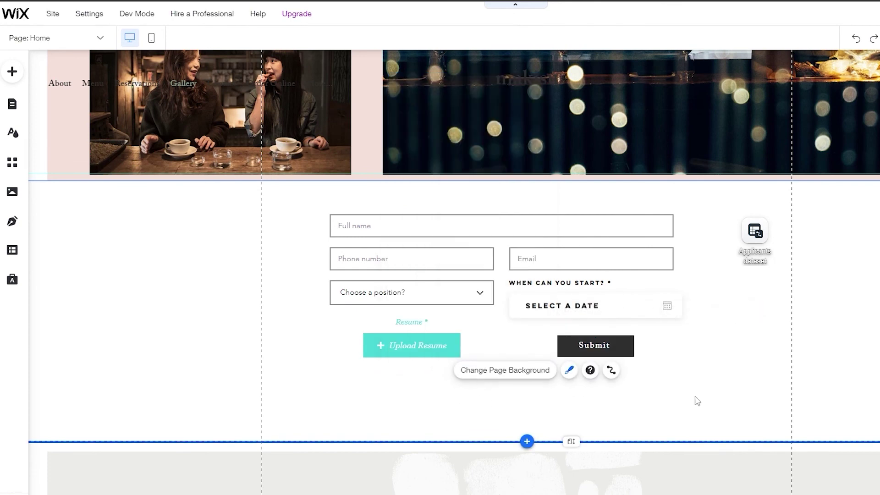
Step: View the applicants collection behind the form's dataset, and return to the page editor
click(737, 403)
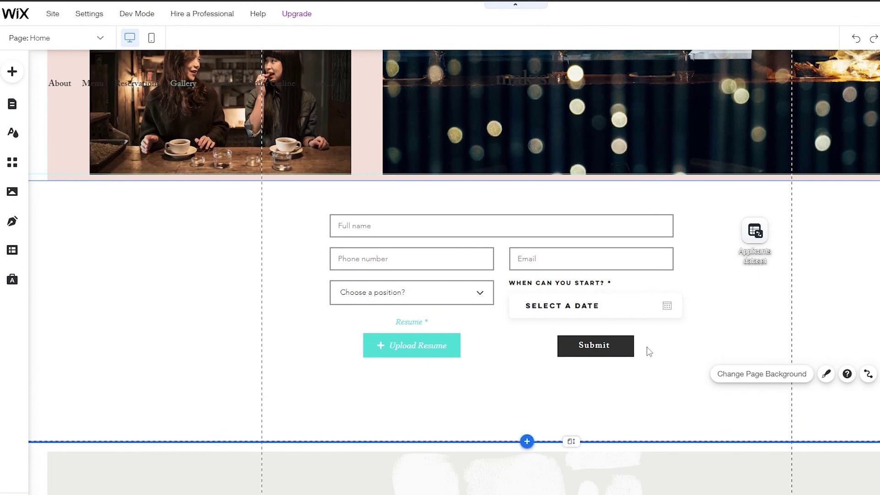
click(754, 231)
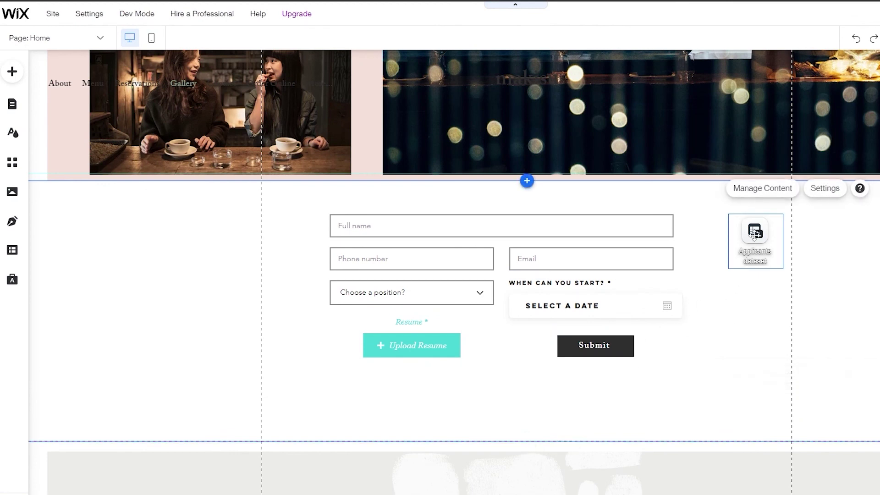
click(778, 190)
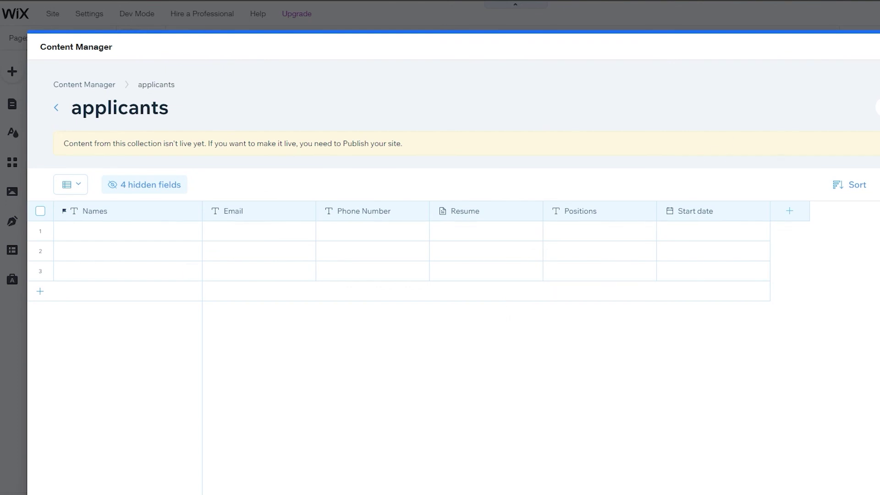
click(879, 47)
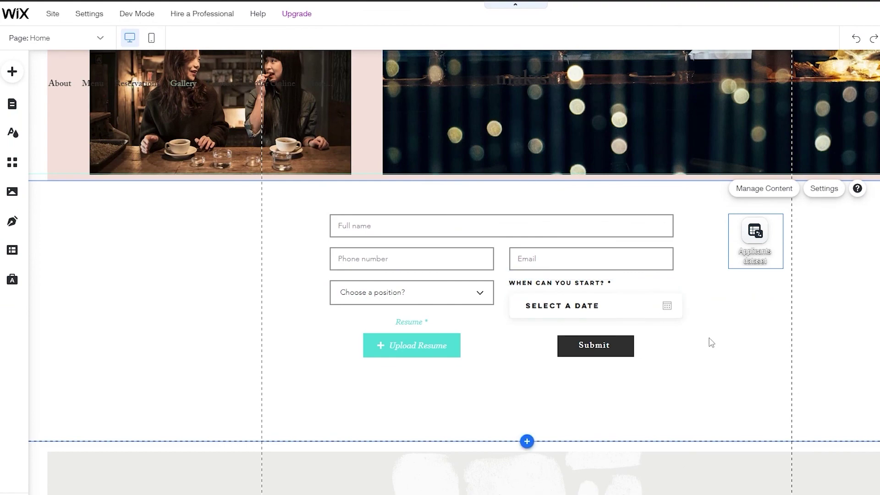